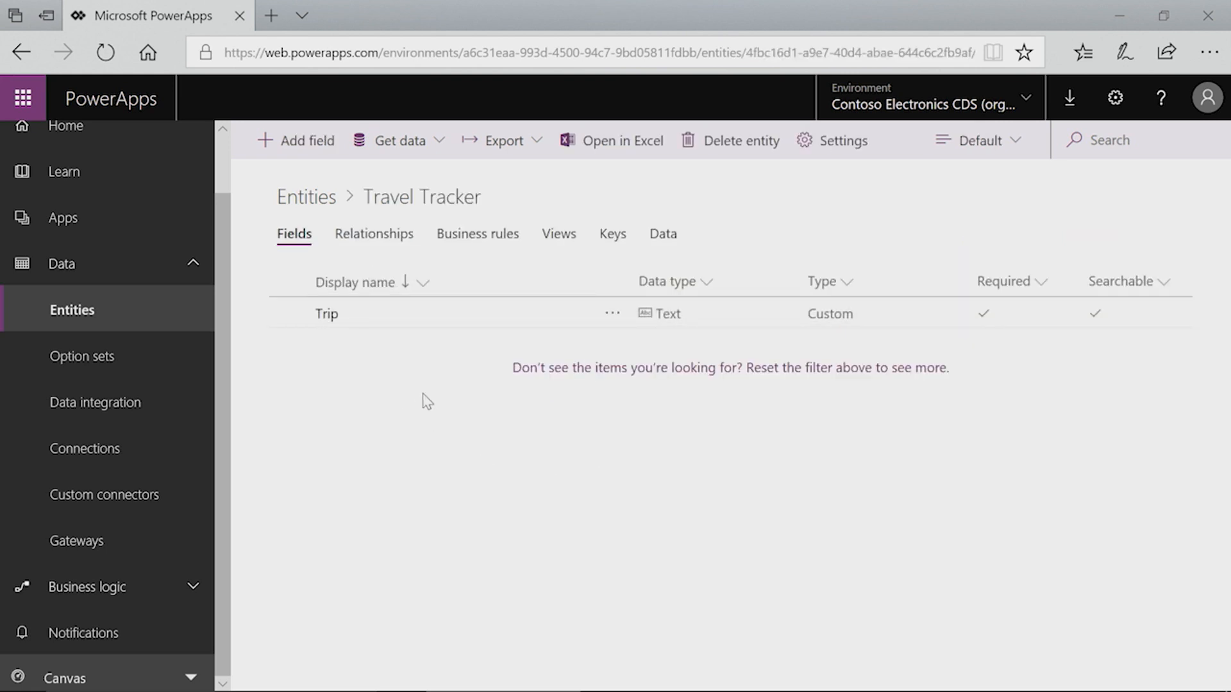
# Start a new field in the Travel Tracker entity with the display name Destination and the Text data type.
pyautogui.click(315, 154)
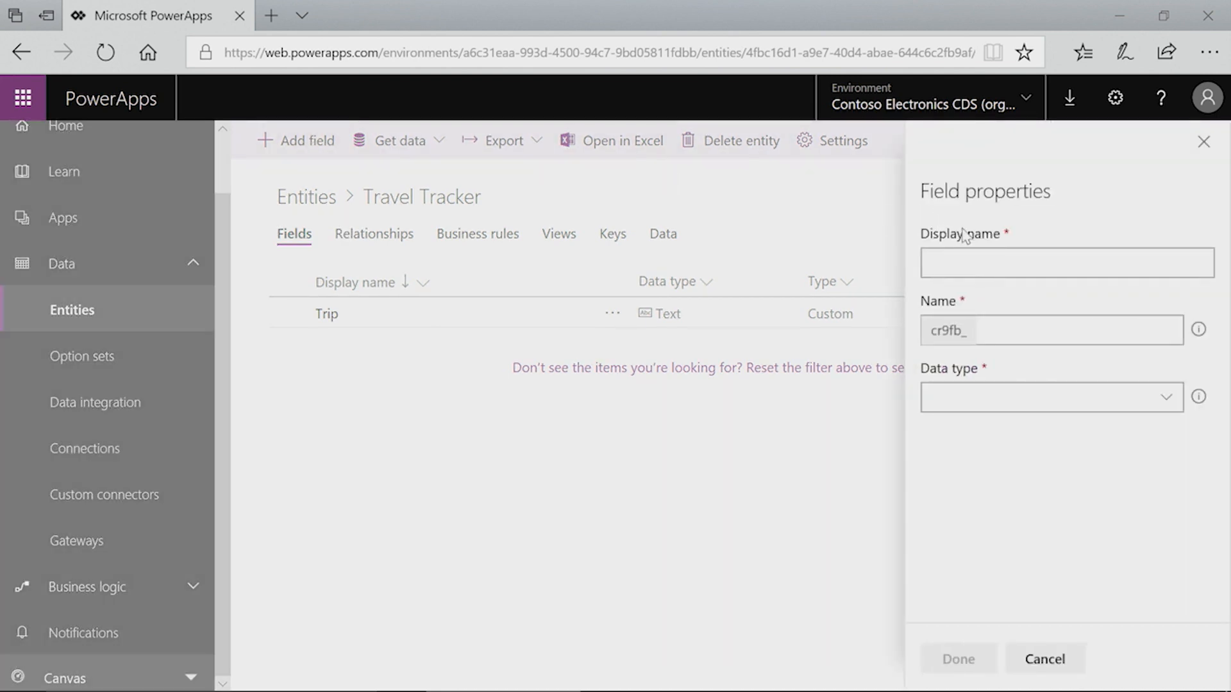
pyautogui.click(970, 262)
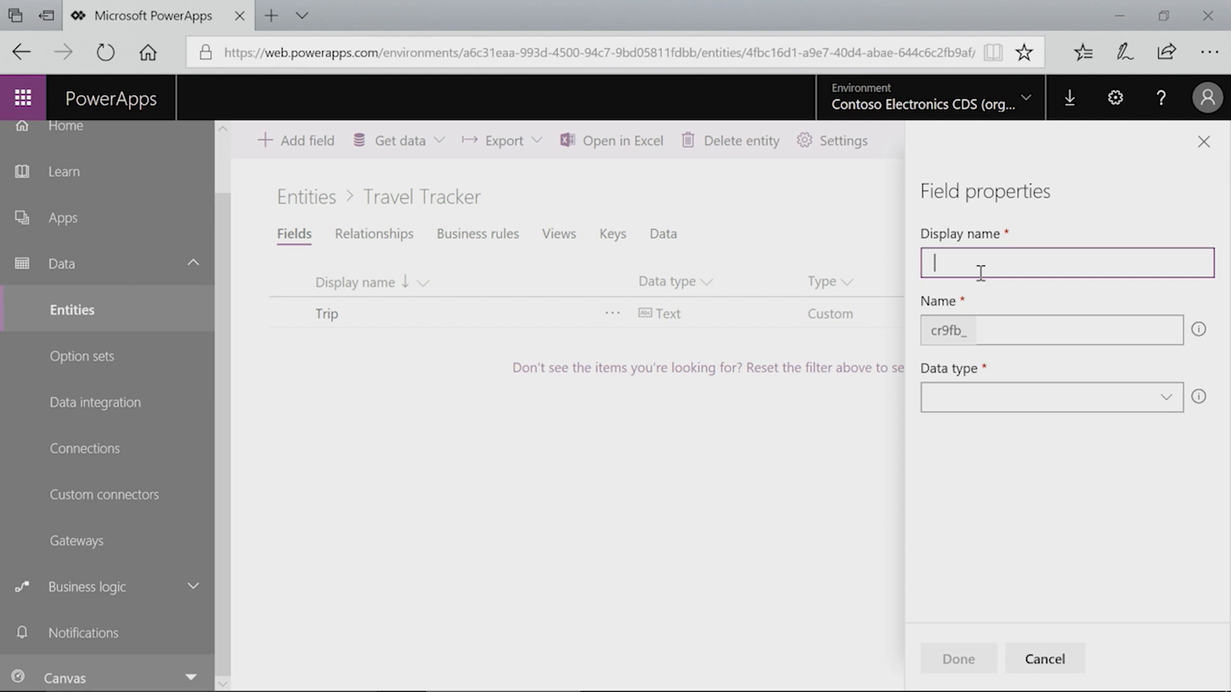
pyautogui.write('Destination')
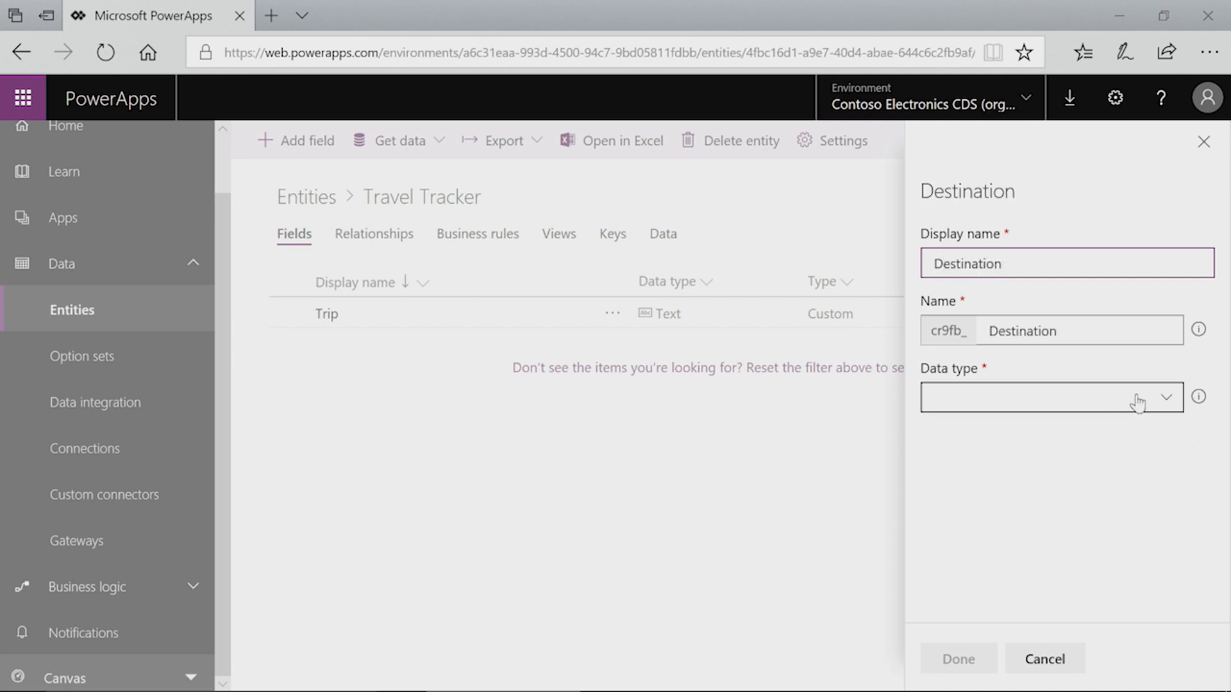
pyautogui.click(1173, 401)
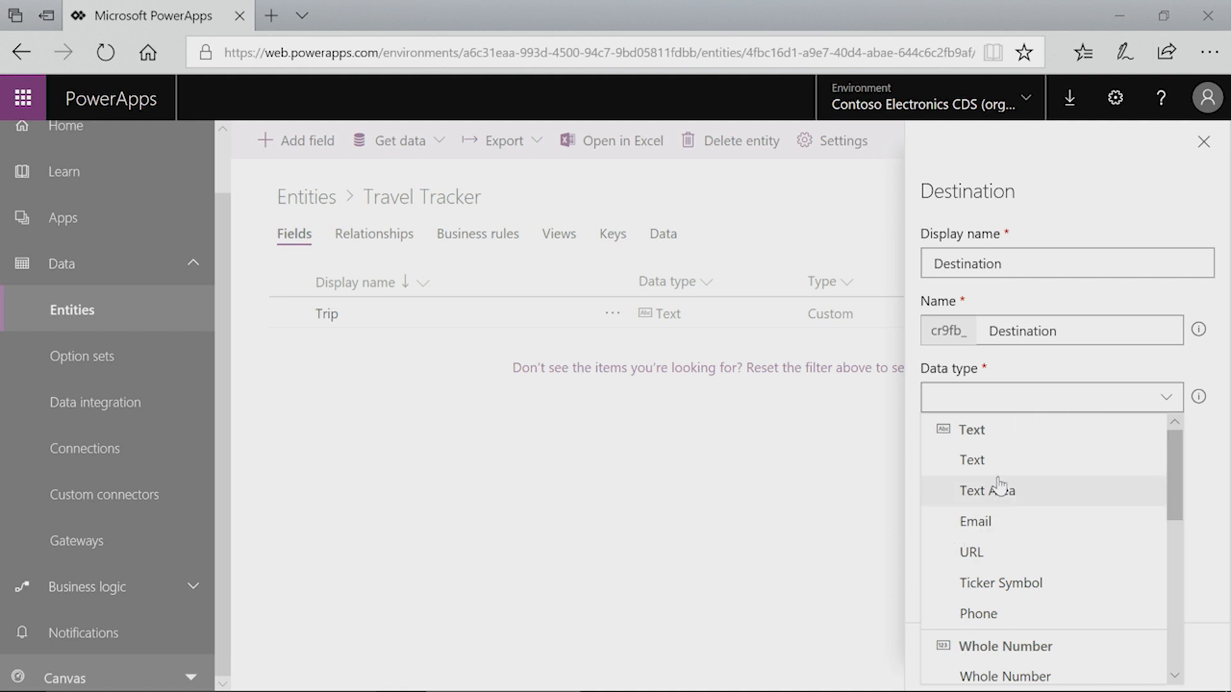
pyautogui.scroll(-1, 1054, 552)
pyautogui.scroll(-5, 1053, 540)
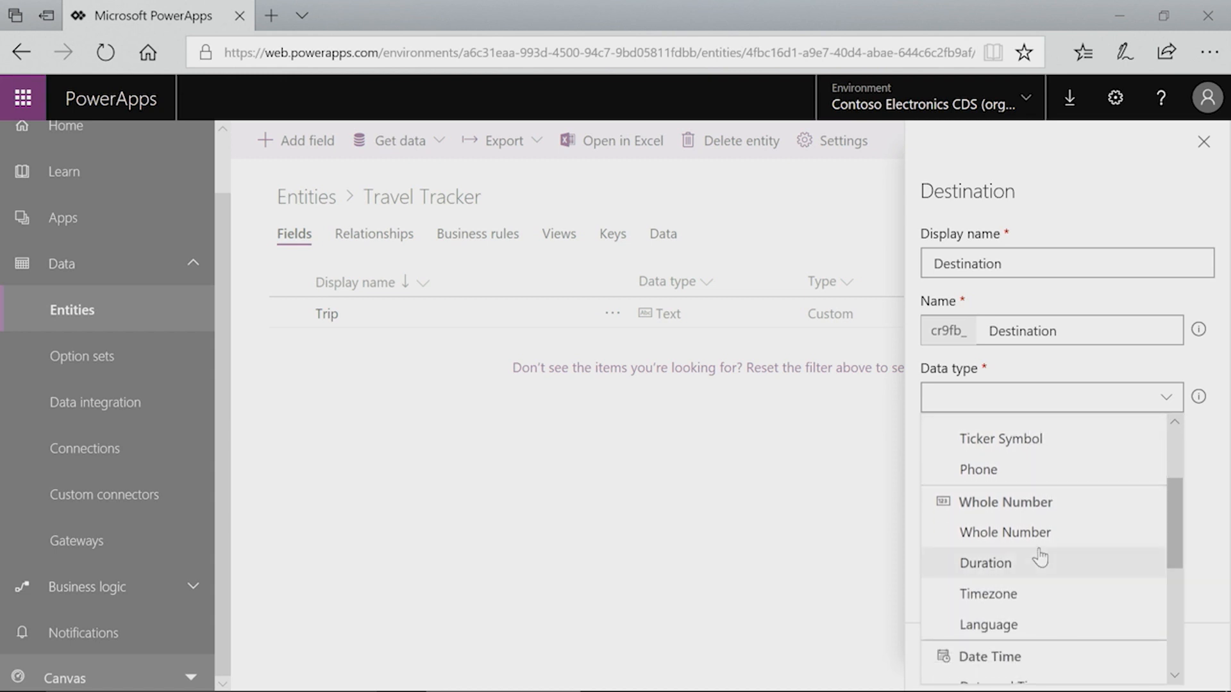
pyautogui.scroll(-4, 1027, 525)
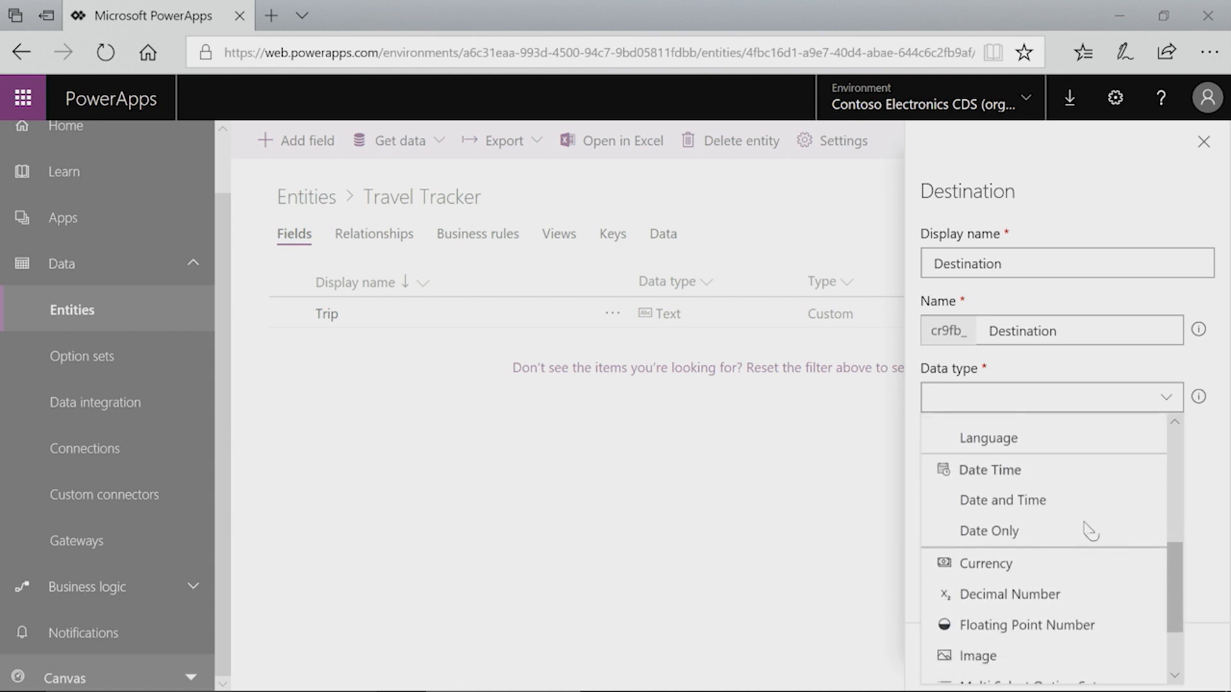
pyautogui.scroll(-2, 1116, 487)
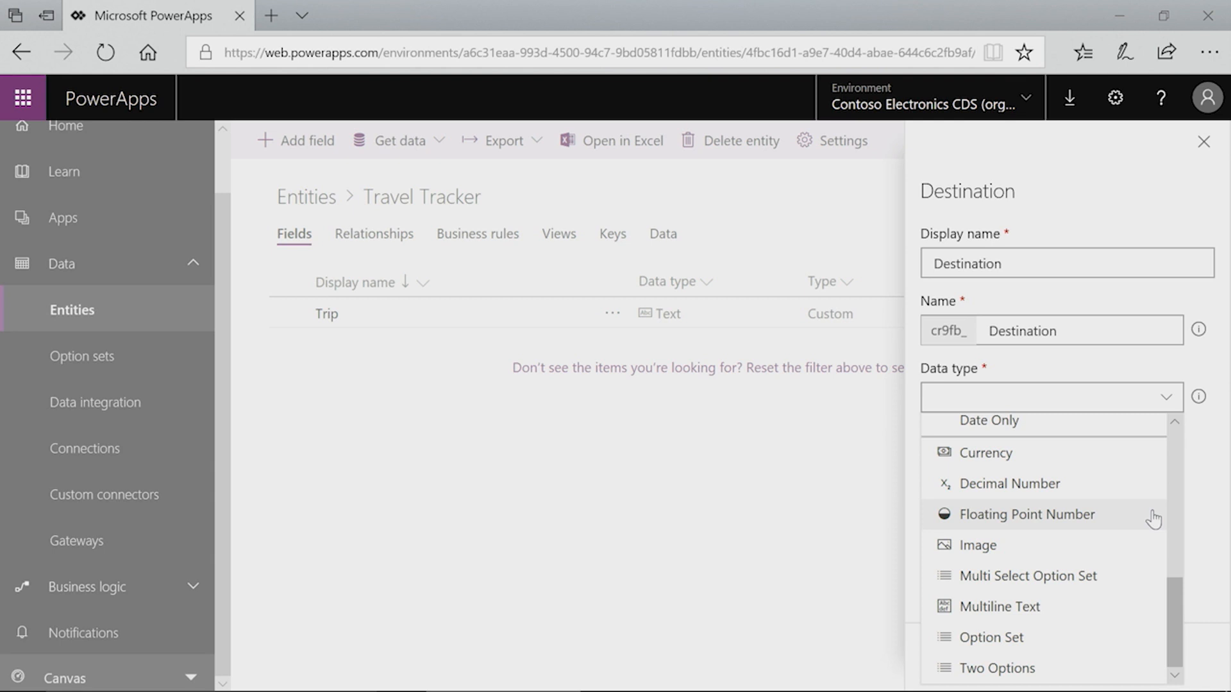
pyautogui.scroll(7, 1149, 478)
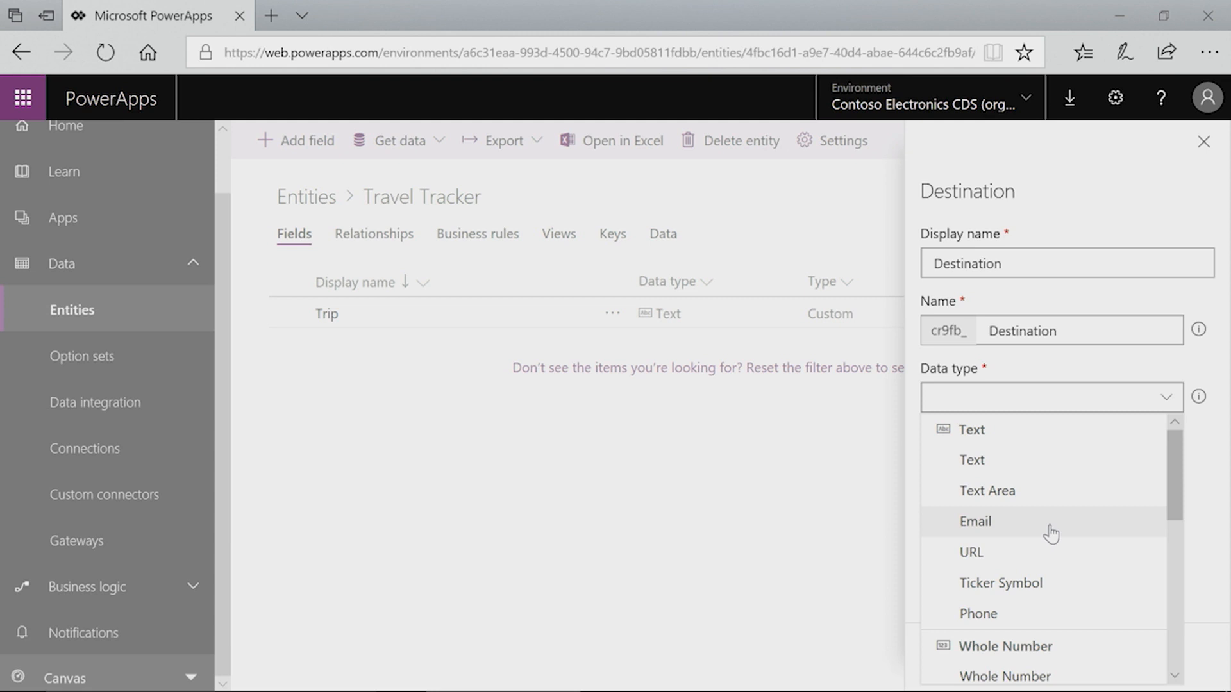
pyautogui.click(1051, 465)
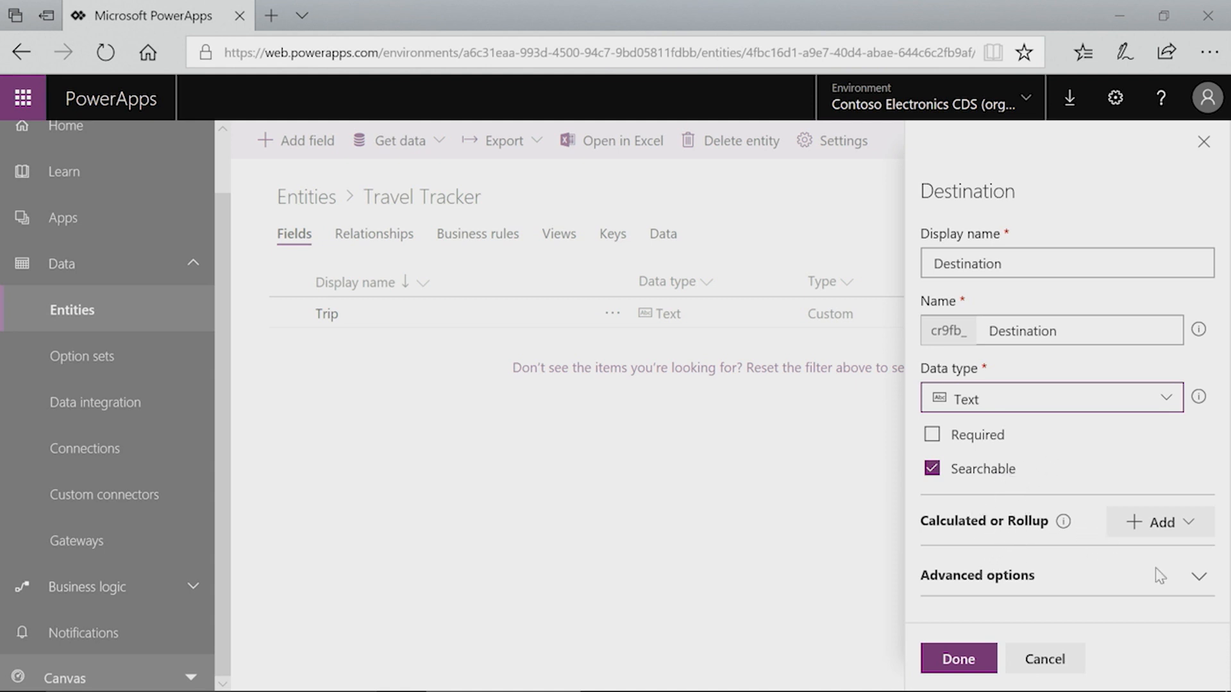
# Review the advanced options of the Destination field and finish adding it to the entity.
pyautogui.click(1197, 580)
pyautogui.scroll(-3, 1049, 487)
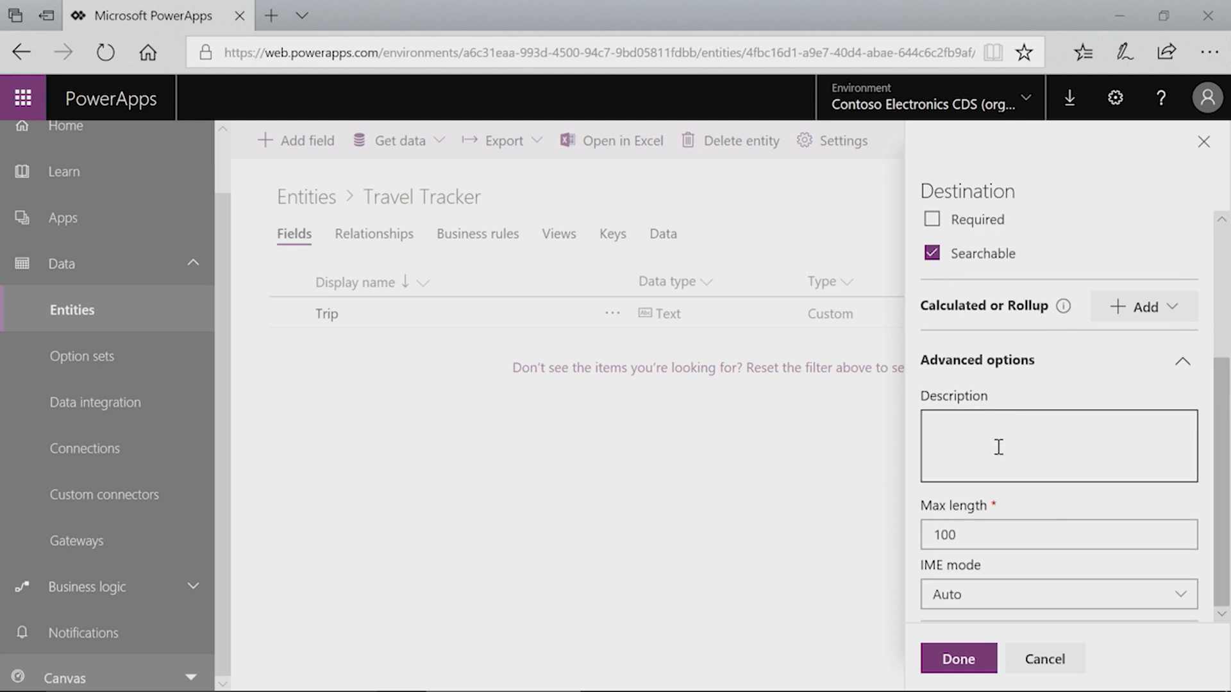
pyautogui.scroll(3, 1013, 445)
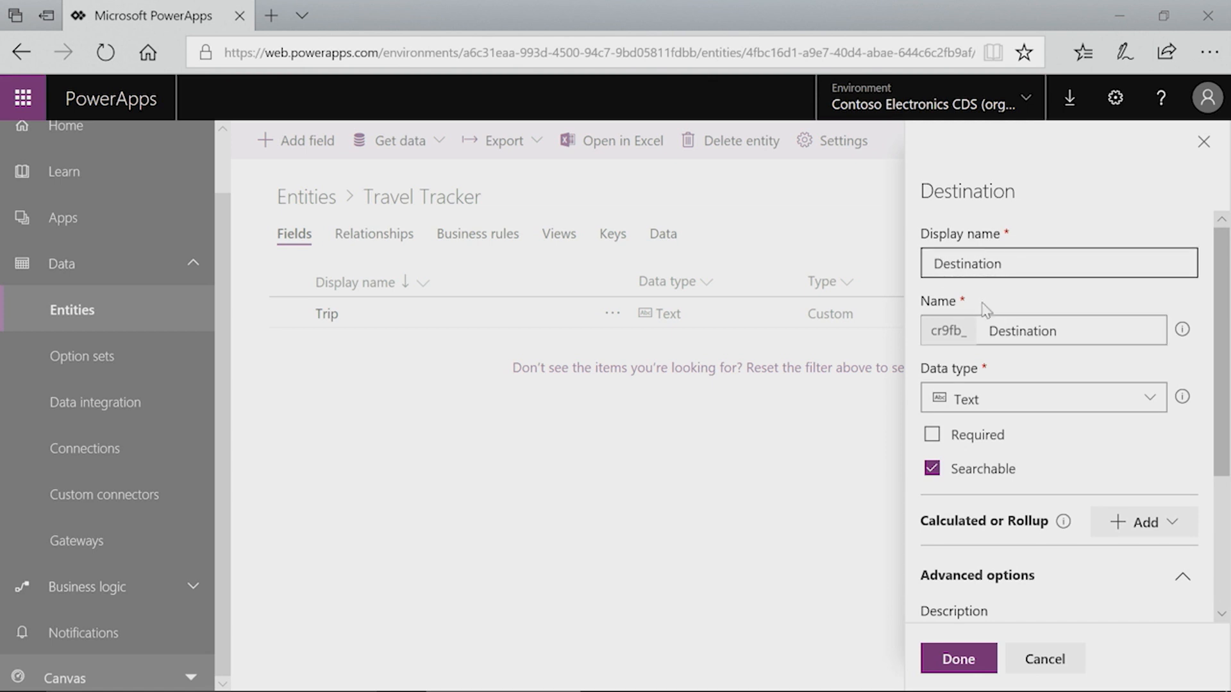
pyautogui.moveTo(947, 684)
pyautogui.click(946, 661)
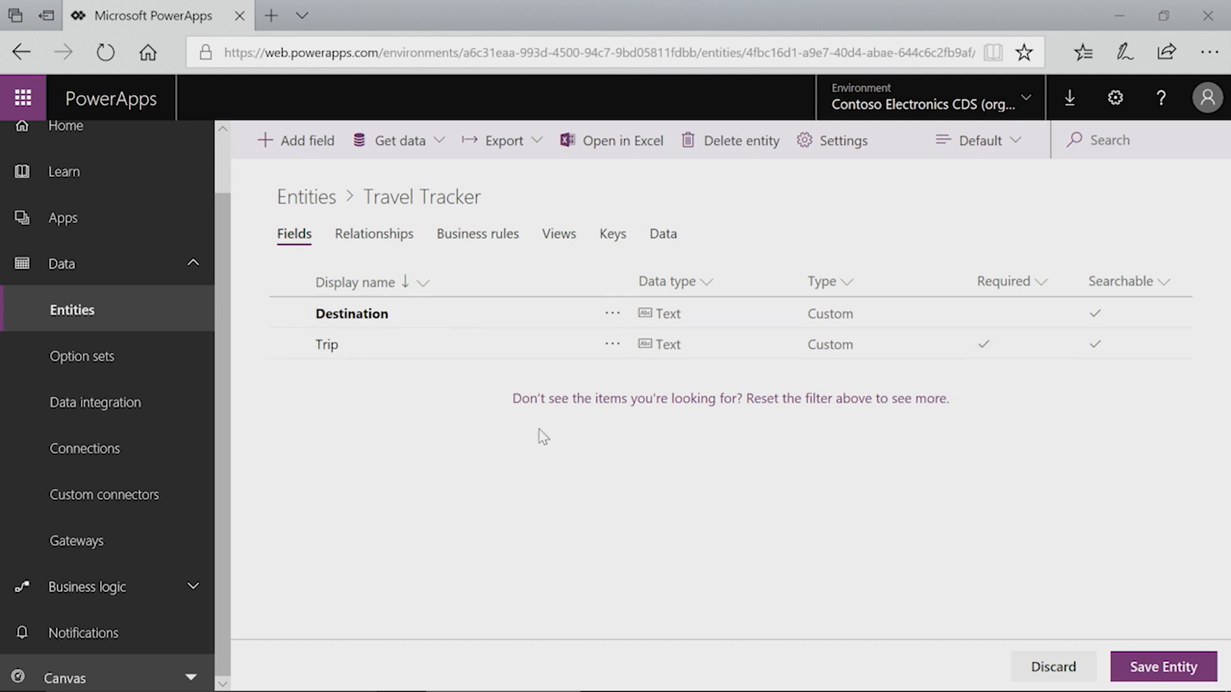
# Add a field named Billable with the Two Options data type, keeping Yes and No as its items.
pyautogui.click(318, 142)
pyautogui.click(983, 267)
pyautogui.write('Billable')
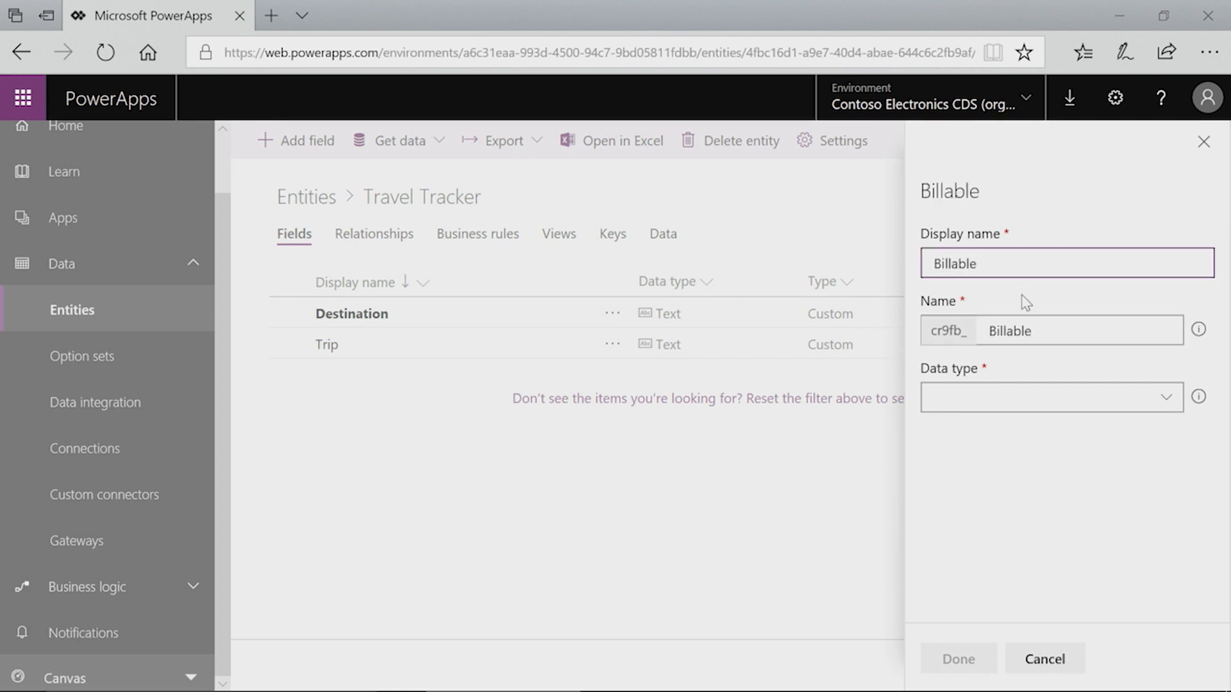
pyautogui.click(1170, 402)
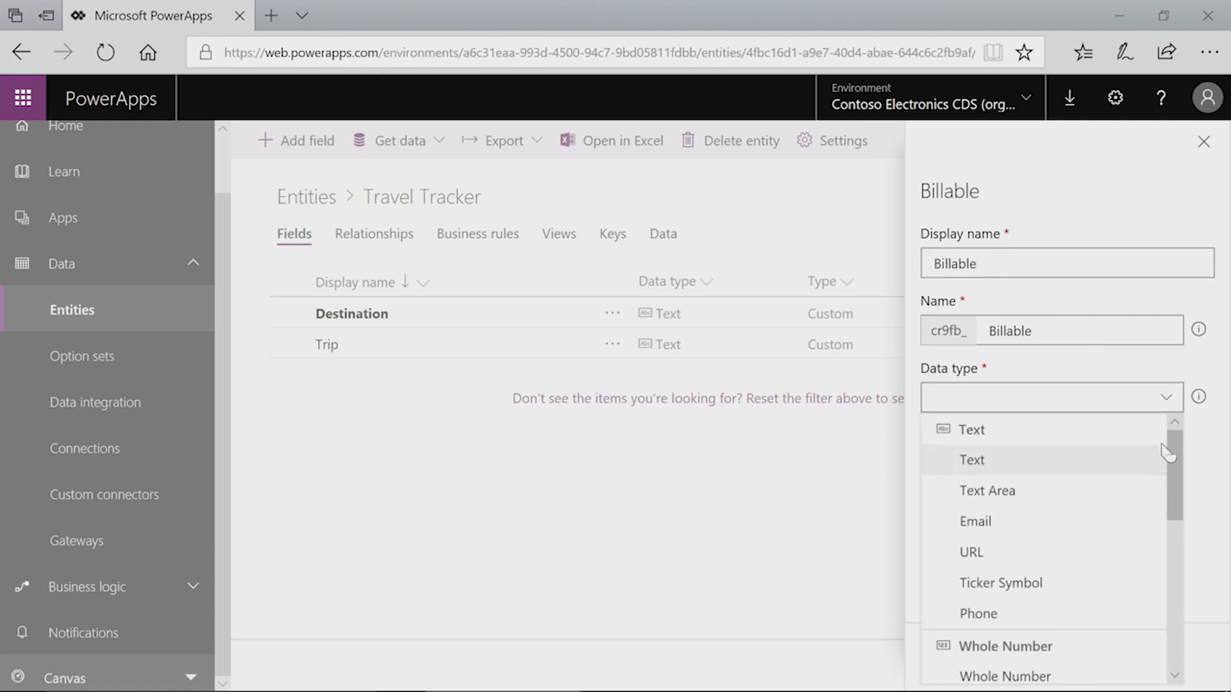
pyautogui.scroll(-7, 1148, 461)
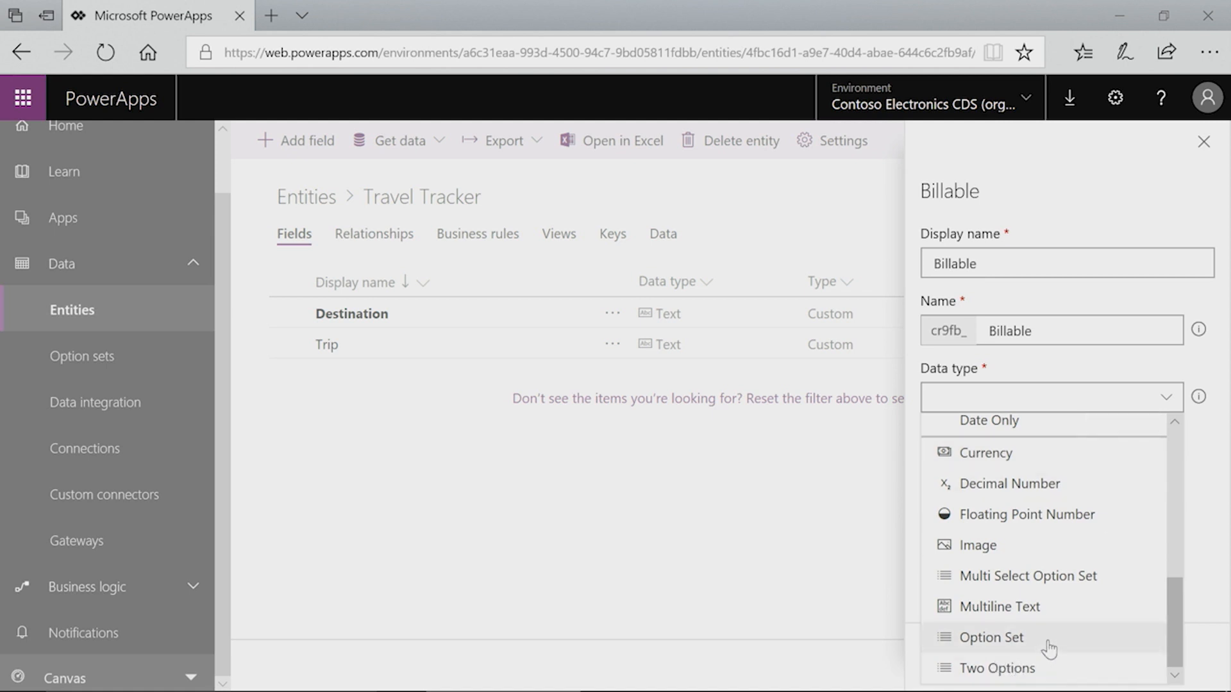
pyautogui.click(1010, 669)
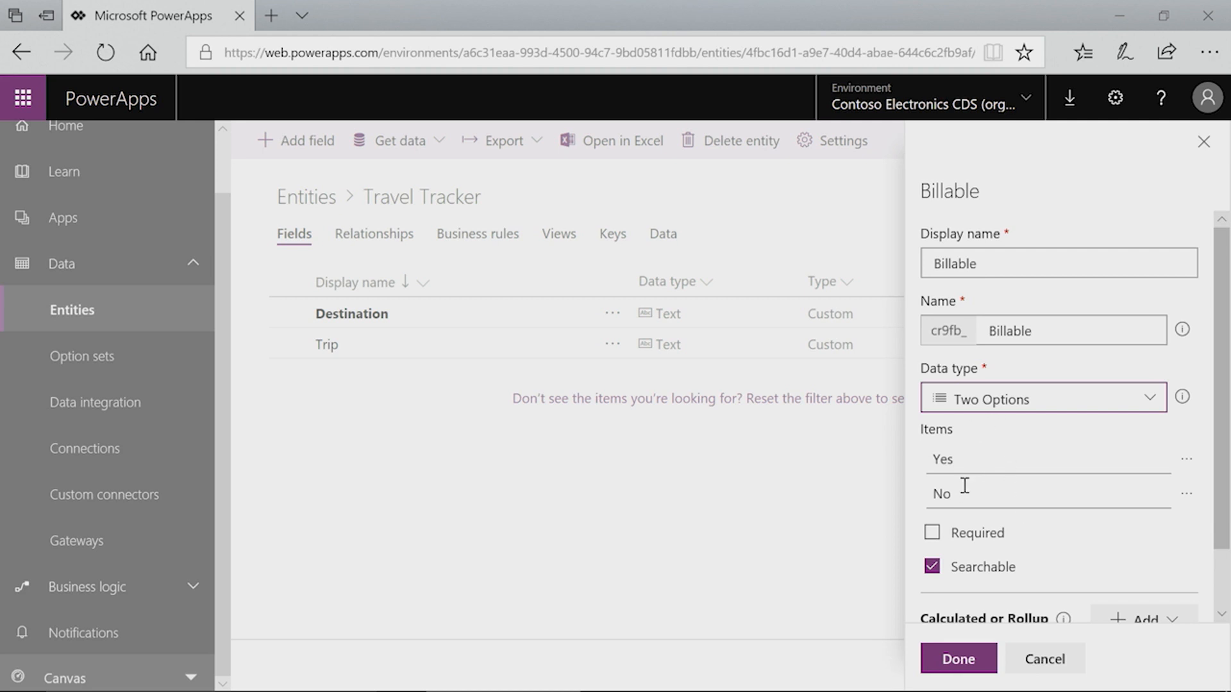
pyautogui.click(975, 468)
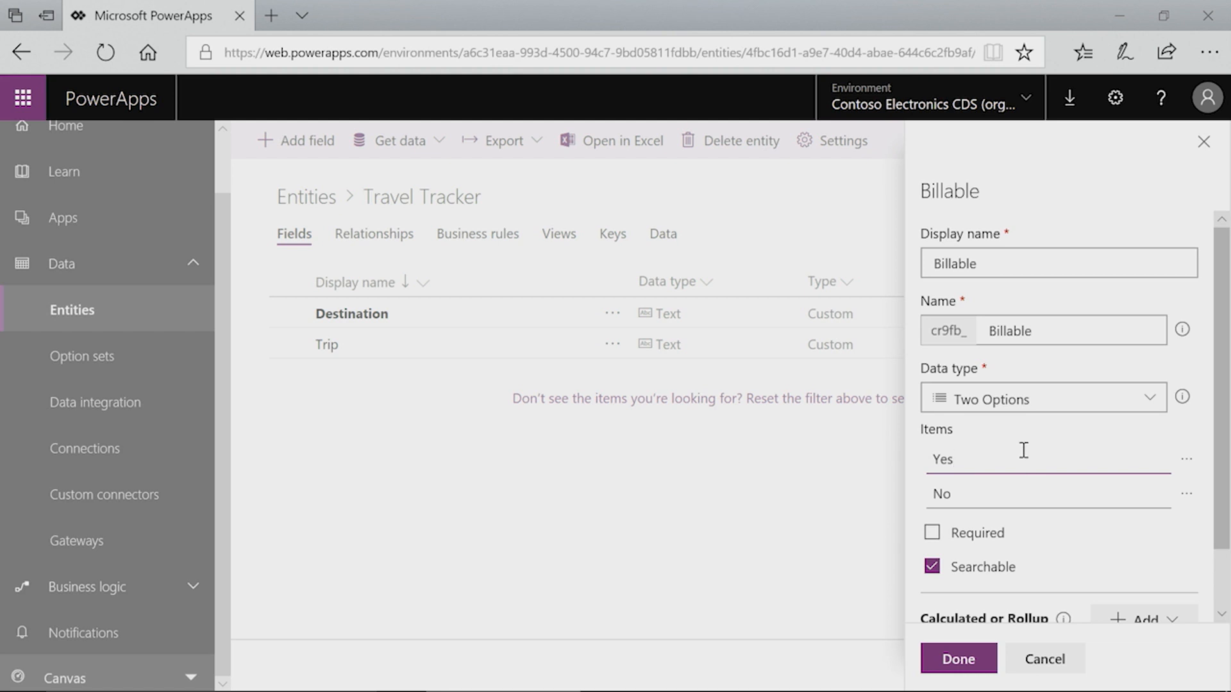
pyautogui.scroll(-1, 1067, 490)
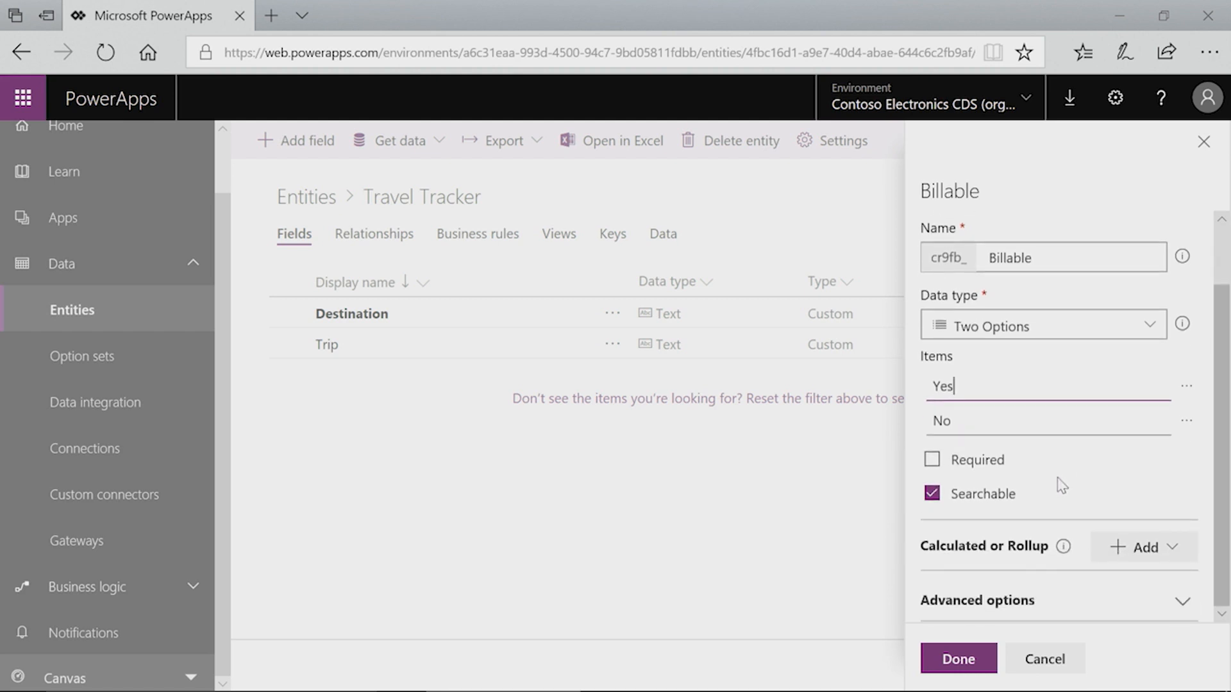
pyautogui.scroll(1, 1054, 507)
pyautogui.click(960, 660)
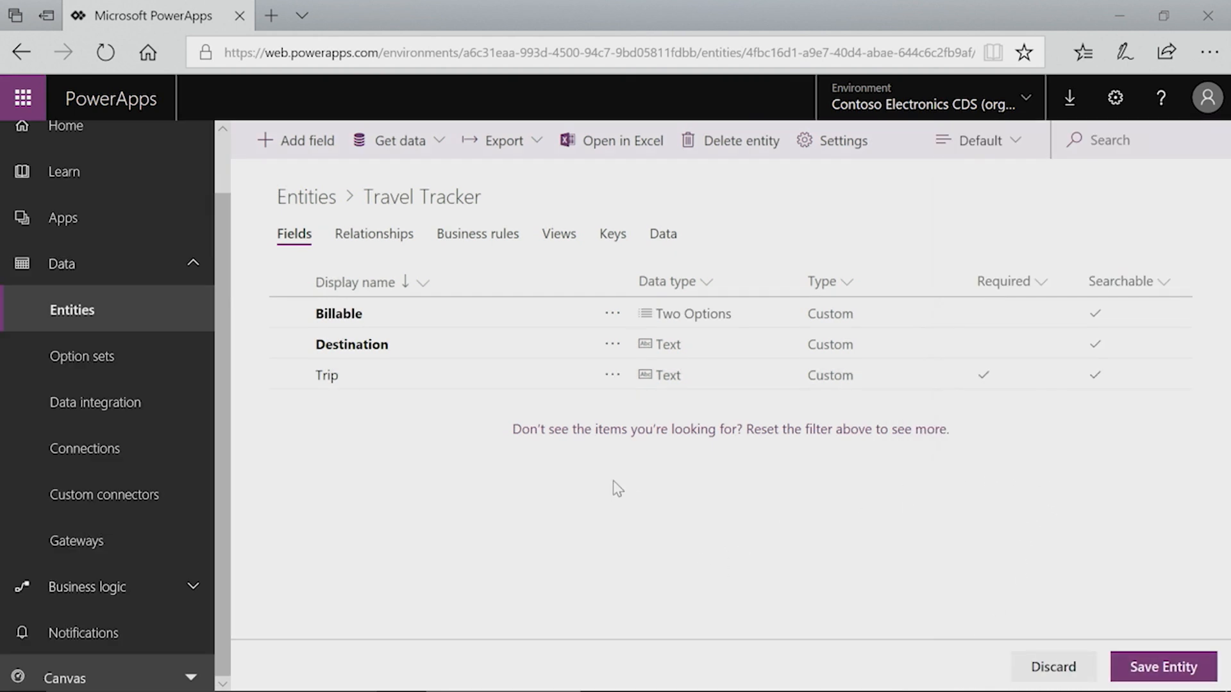
# Start a new field with the display name Transportation and the Option Set data type.
pyautogui.click(319, 147)
pyautogui.click(949, 274)
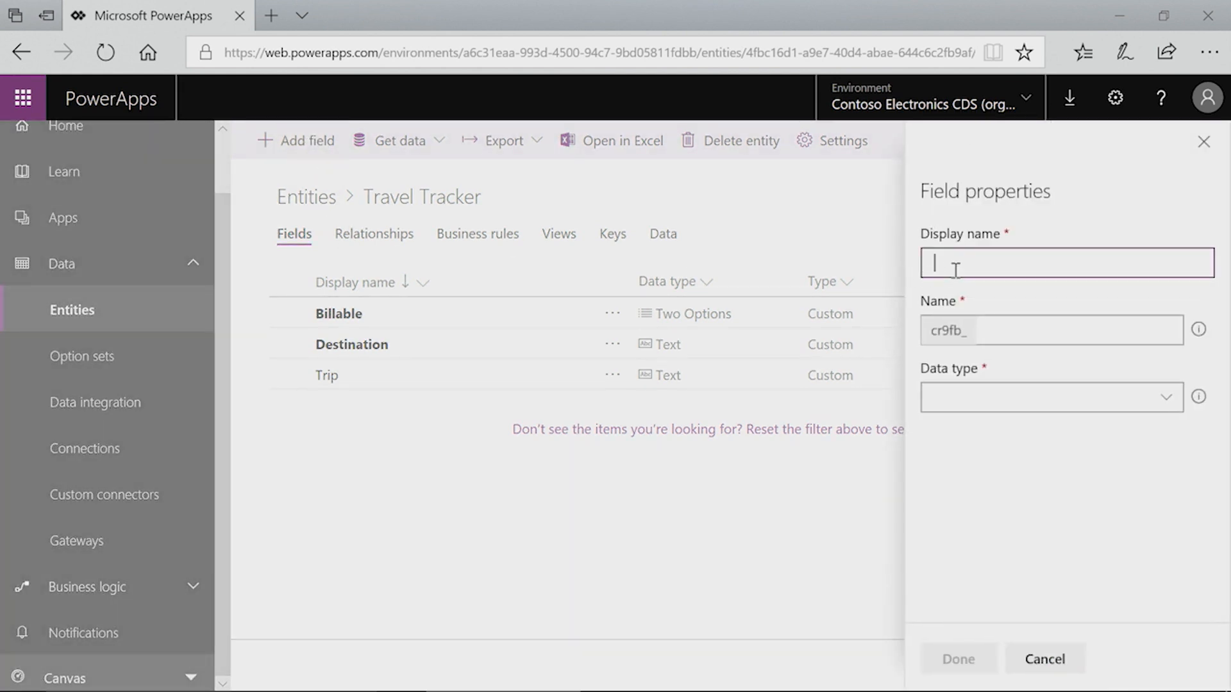
pyautogui.write('Transp')
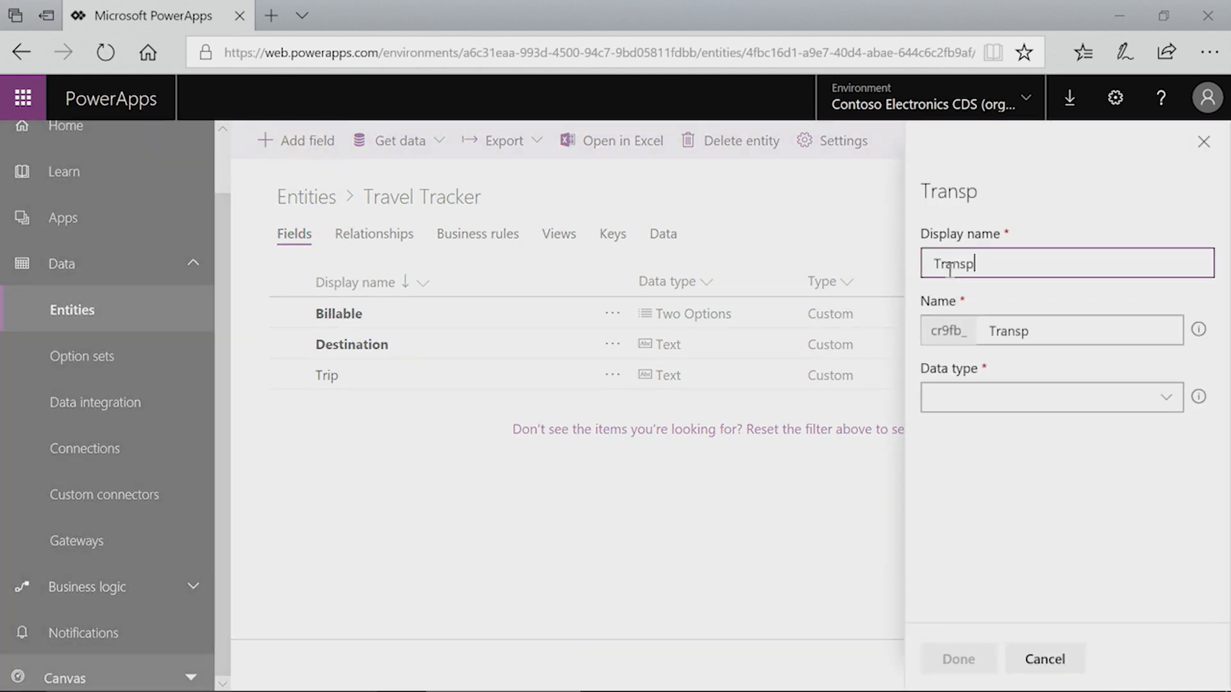
pyautogui.write('ortation')
pyautogui.press('BackSpace')
pyautogui.press('BackSpace')
pyautogui.press('BackSpace')
pyautogui.write('on')
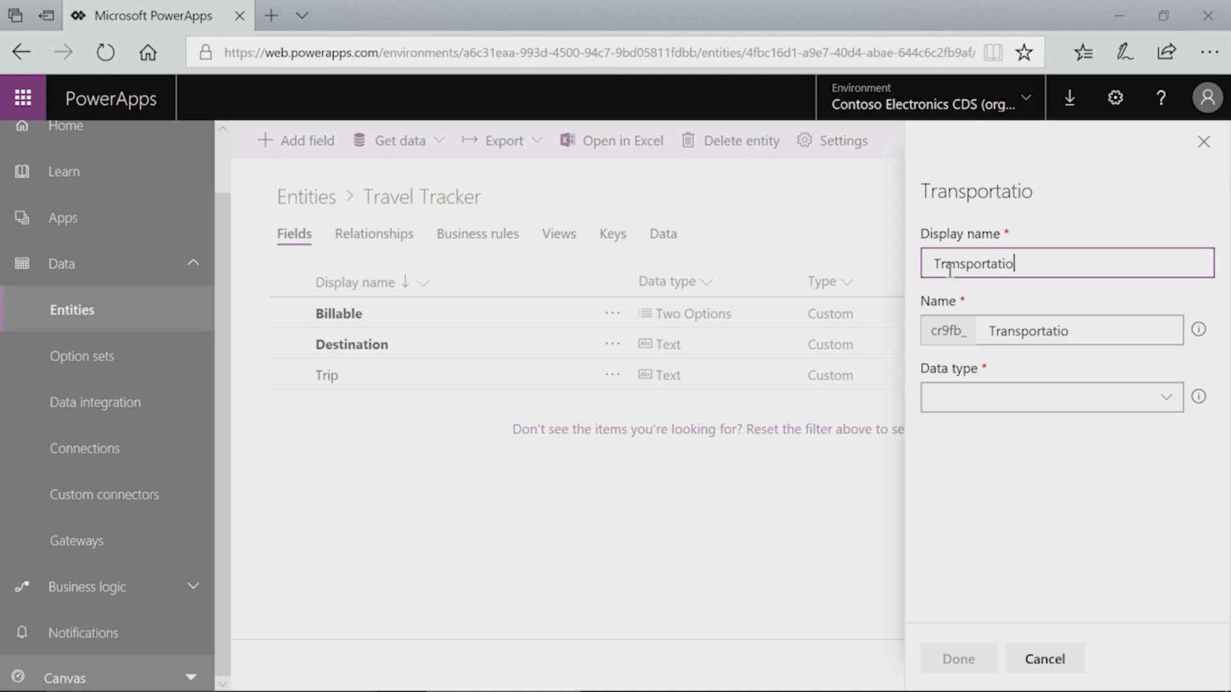
pyautogui.click(1151, 399)
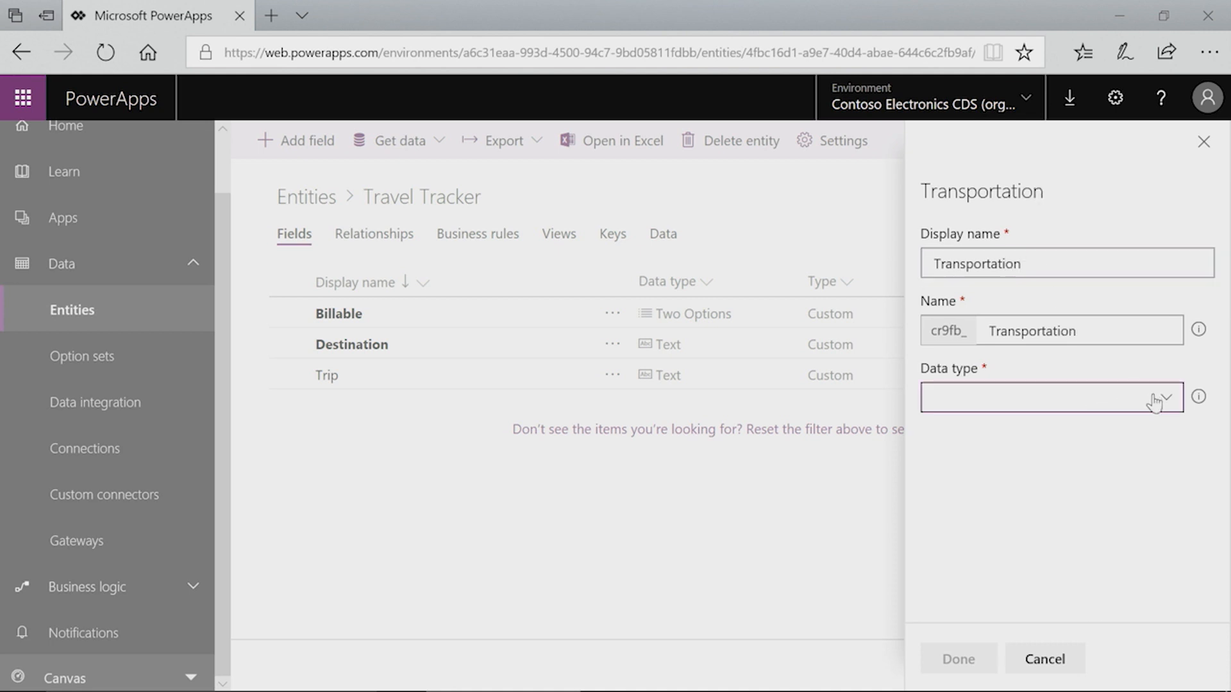
pyautogui.scroll(-5, 1129, 497)
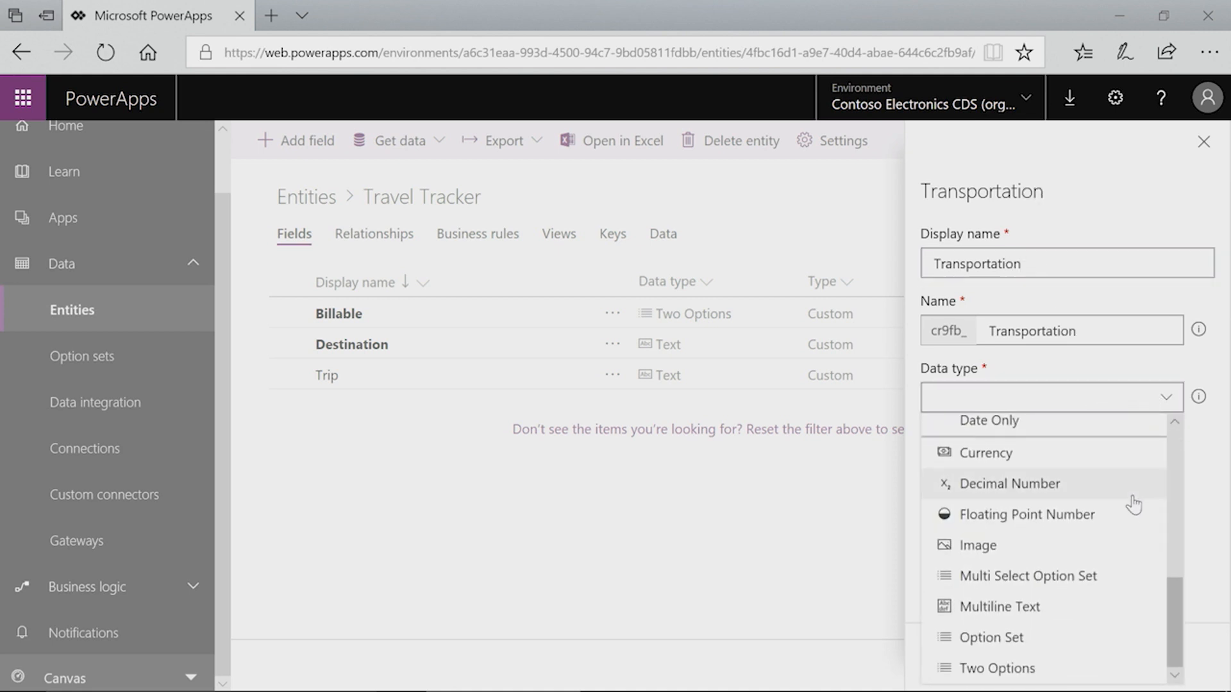
pyautogui.click(1070, 649)
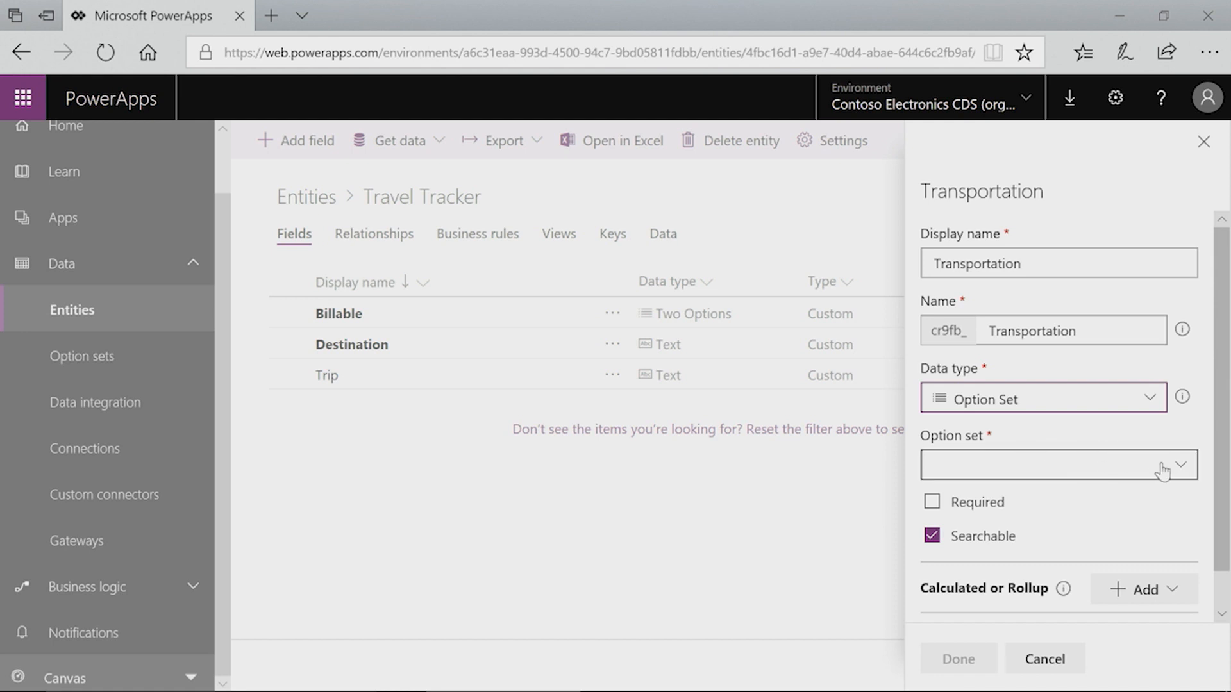
# Look through the existing option sets available for the Transportation field.
pyautogui.click(1186, 471)
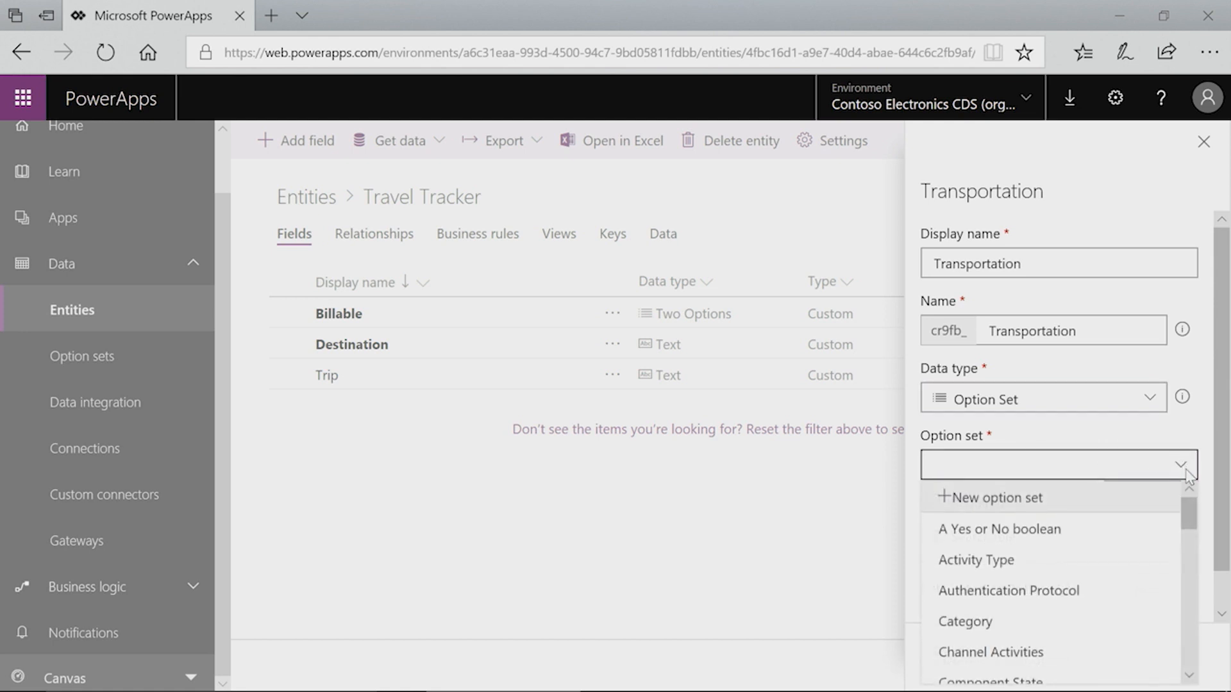
pyautogui.moveTo(1194, 502); pyautogui.dragTo(1227, 548)
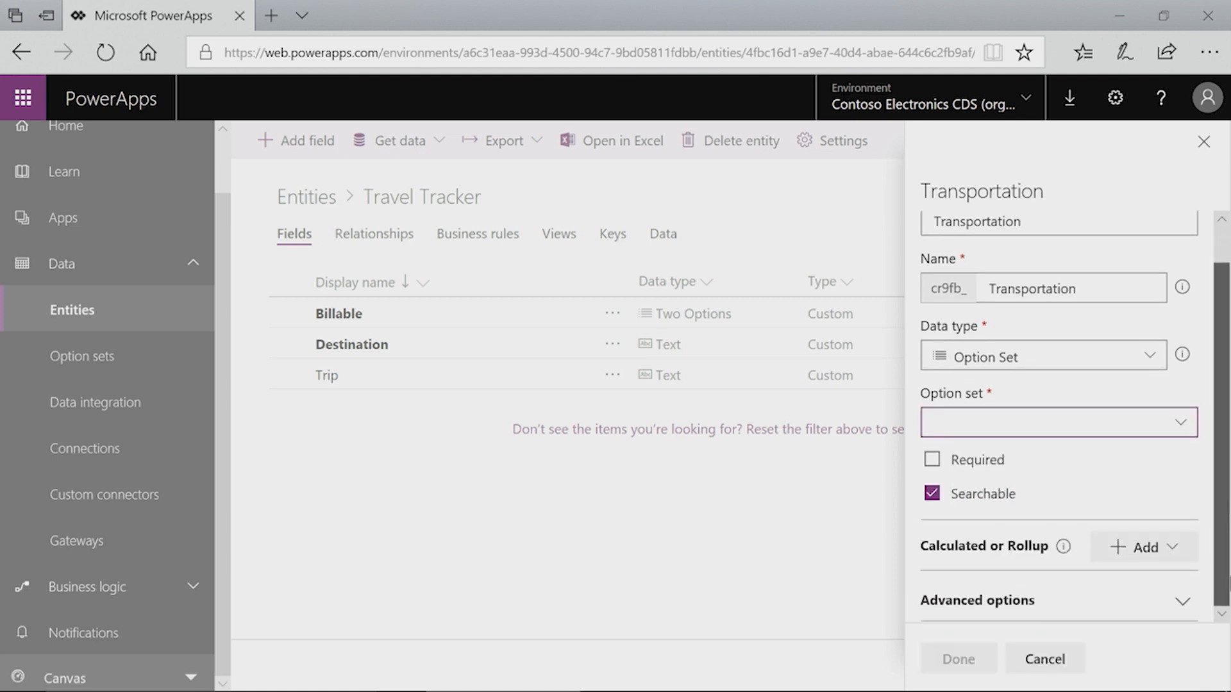
pyautogui.click(1187, 422)
pyautogui.scroll(-2, 1130, 560)
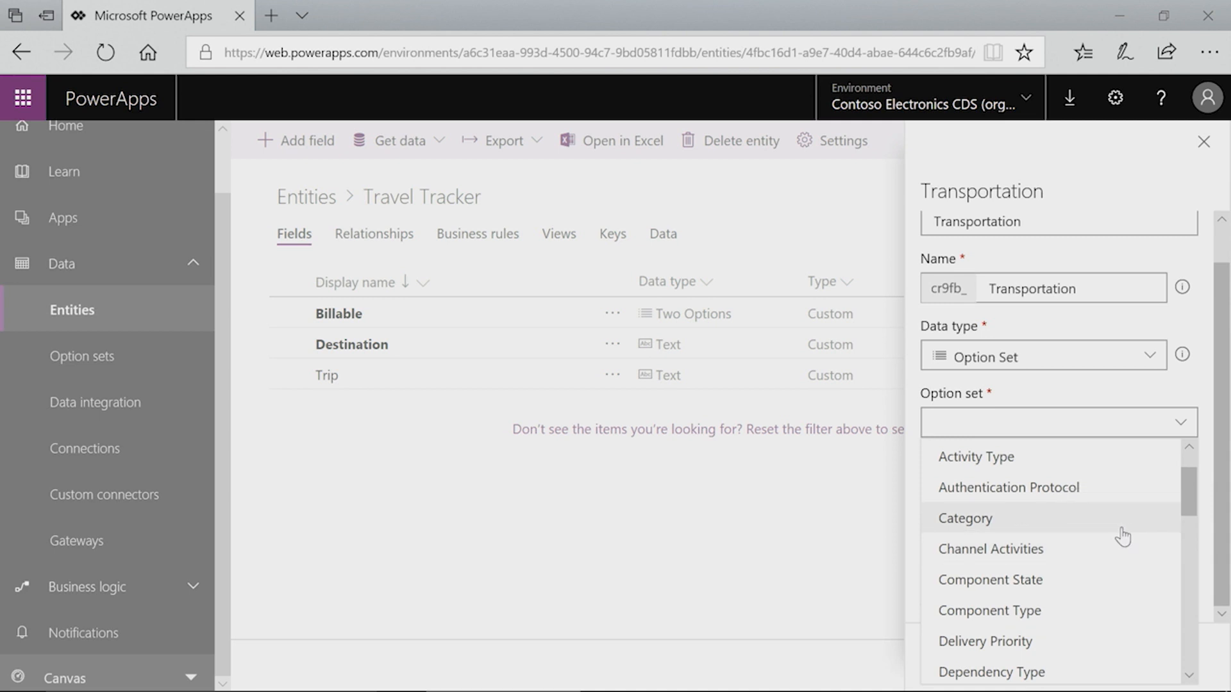
pyautogui.scroll(-3, 1103, 564)
pyautogui.scroll(-3, 1104, 552)
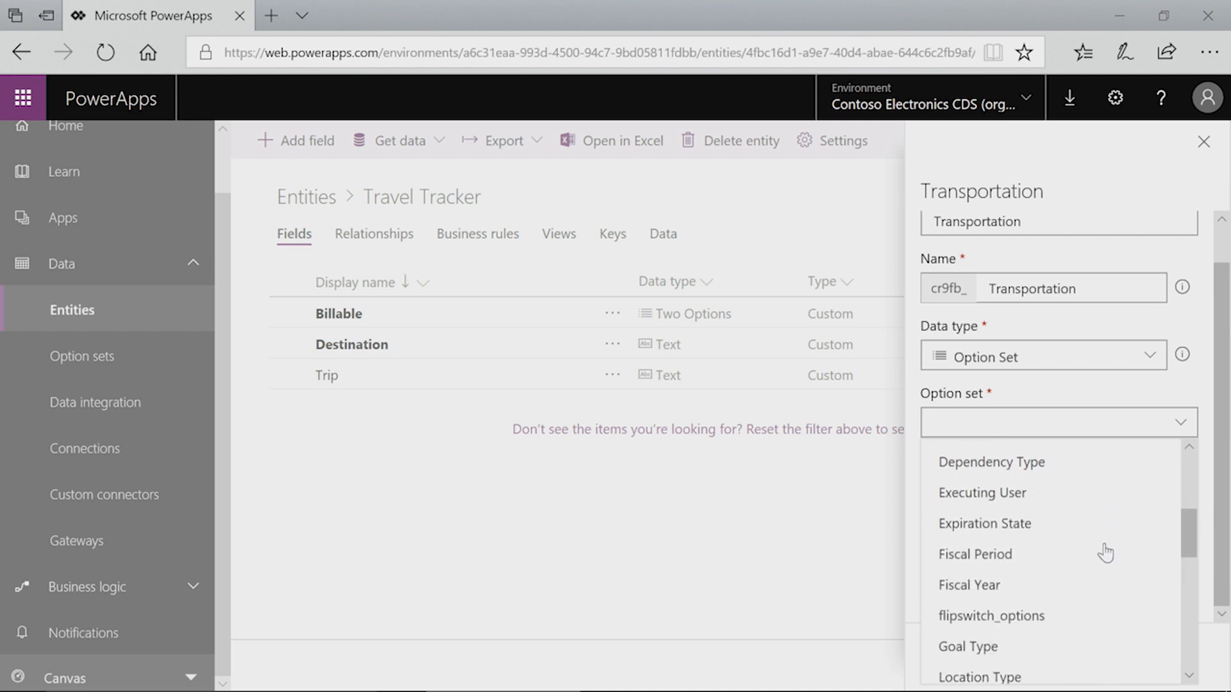
pyautogui.scroll(-8, 1106, 555)
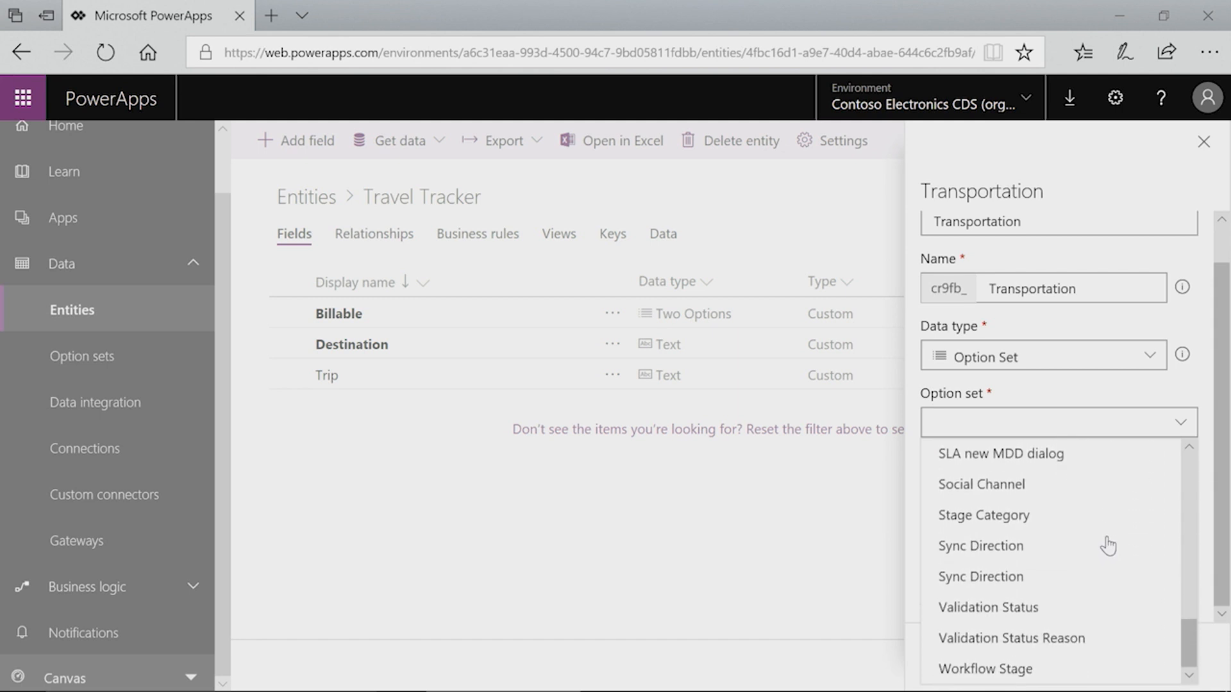
pyautogui.scroll(10, 1109, 551)
pyautogui.scroll(5, 1121, 547)
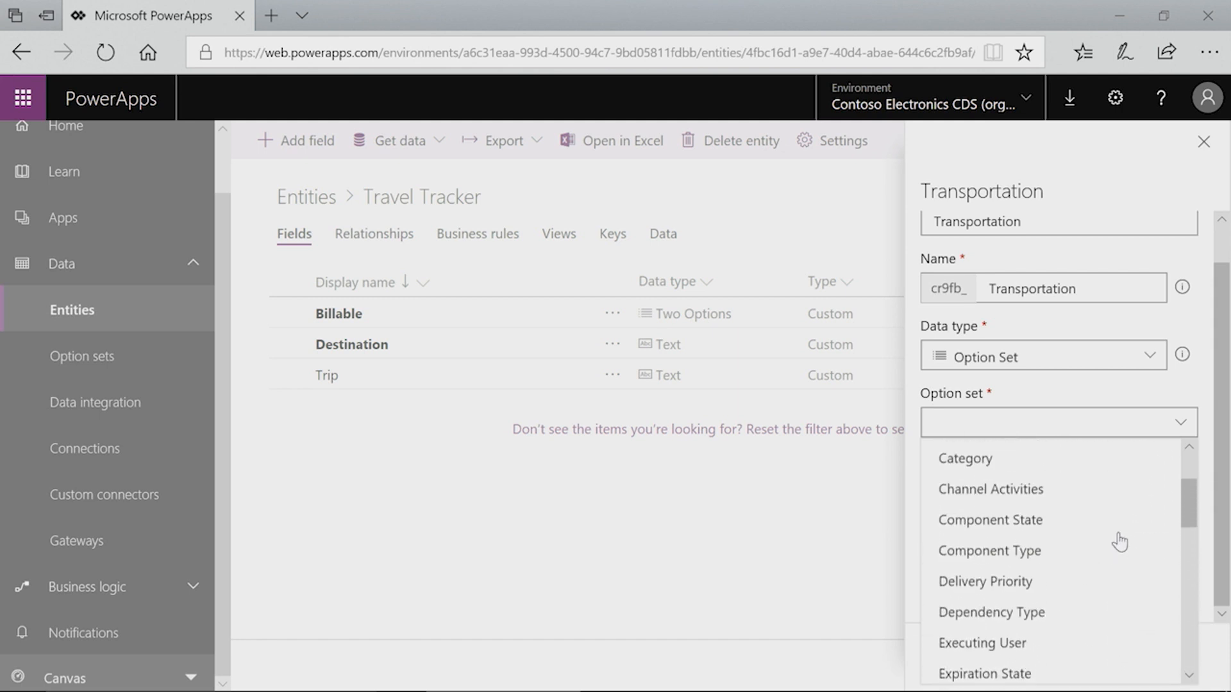
# Start a new option set with the display name Transportation Options and the name transportationoptions.
pyautogui.click(988, 457)
pyautogui.click(1021, 260)
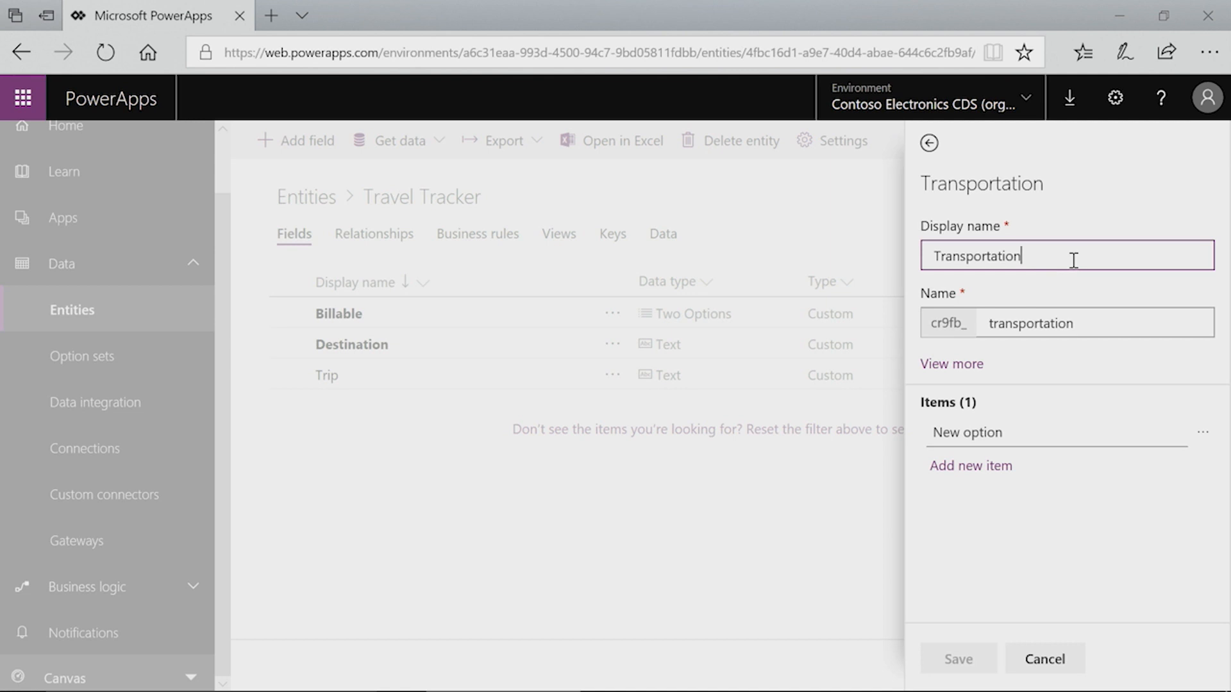
pyautogui.write('Options')
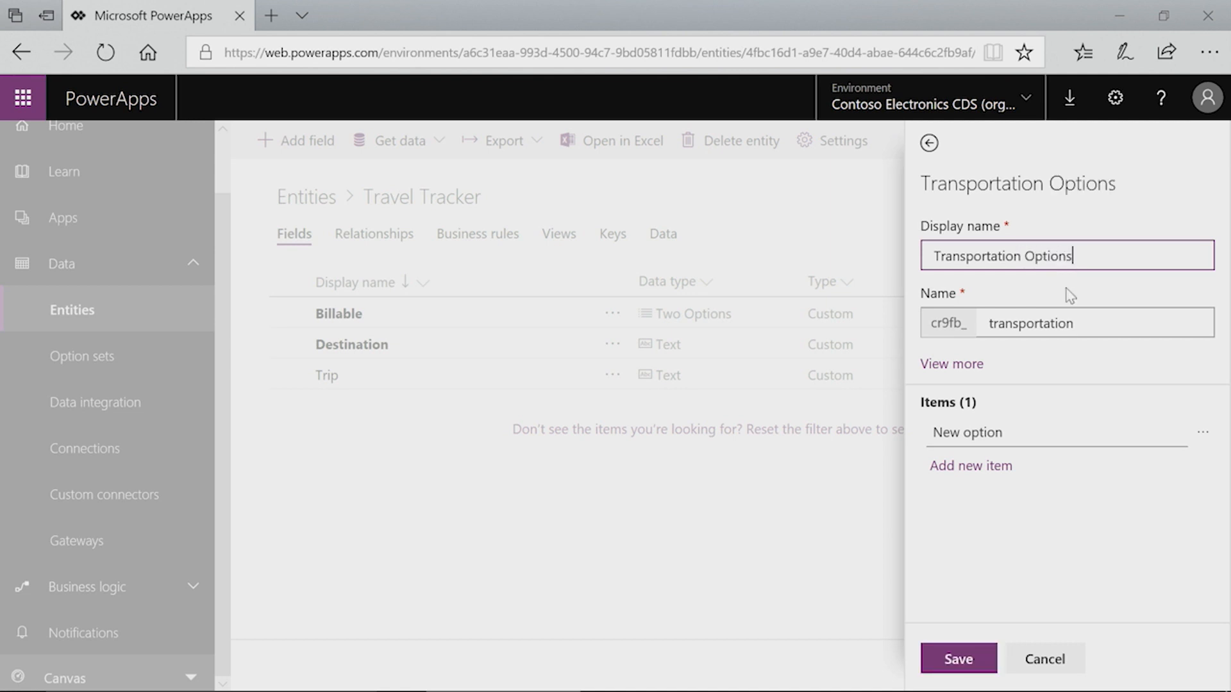
pyautogui.click(1108, 321)
pyautogui.write('options')
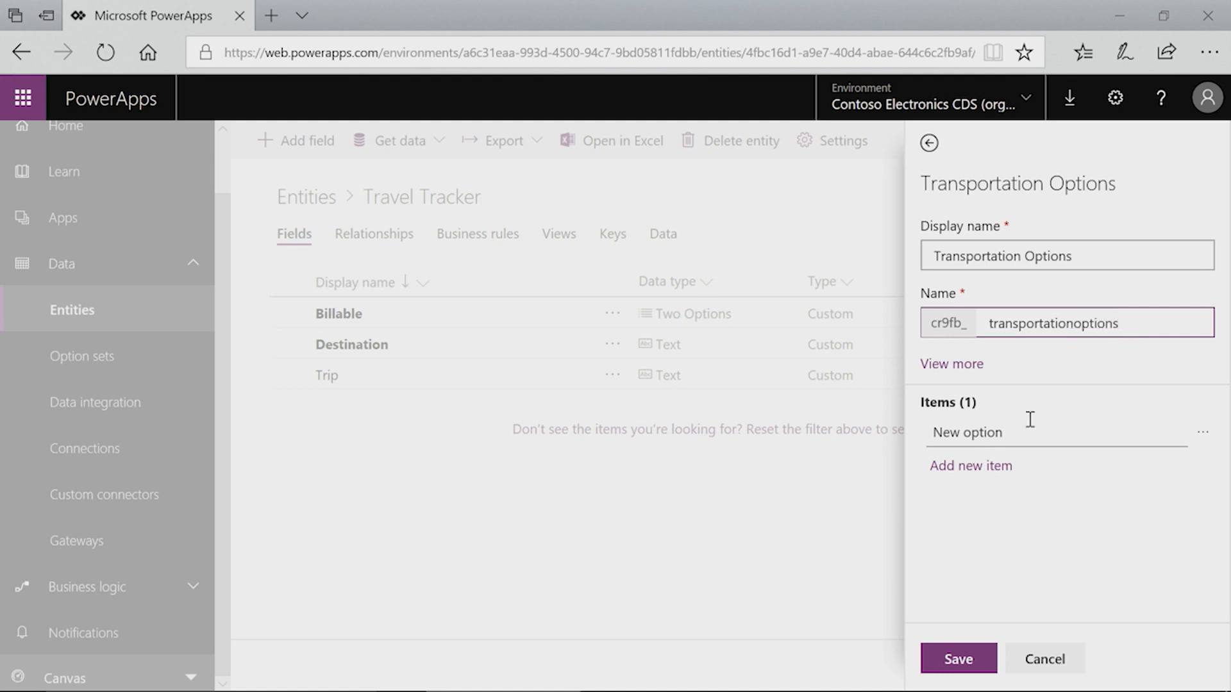
# Rename the first item of the Transportation Options set to Car.
pyautogui.click(1013, 434)
pyautogui.press('BackSpace')
pyautogui.press('BackSpace')
pyautogui.press('BackSpace')
pyautogui.press('BackSpace')
pyautogui.press('BackSpace')
pyautogui.press('BackSpace')
pyautogui.press('BackSpace')
pyautogui.press('BackSpace')
pyautogui.press('BackSpace')
pyautogui.press('BackSpace')
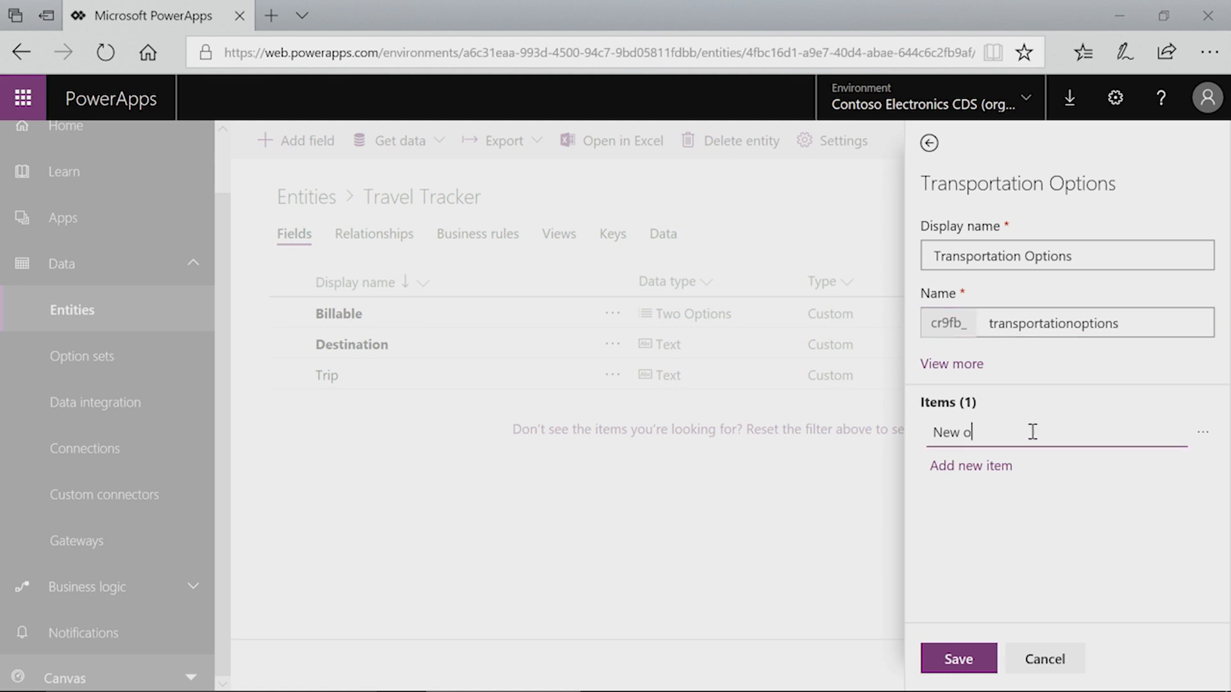
pyautogui.write('Car')
# Add two more items named Boat and Plane to the Transportation Options set.
pyautogui.click(985, 470)
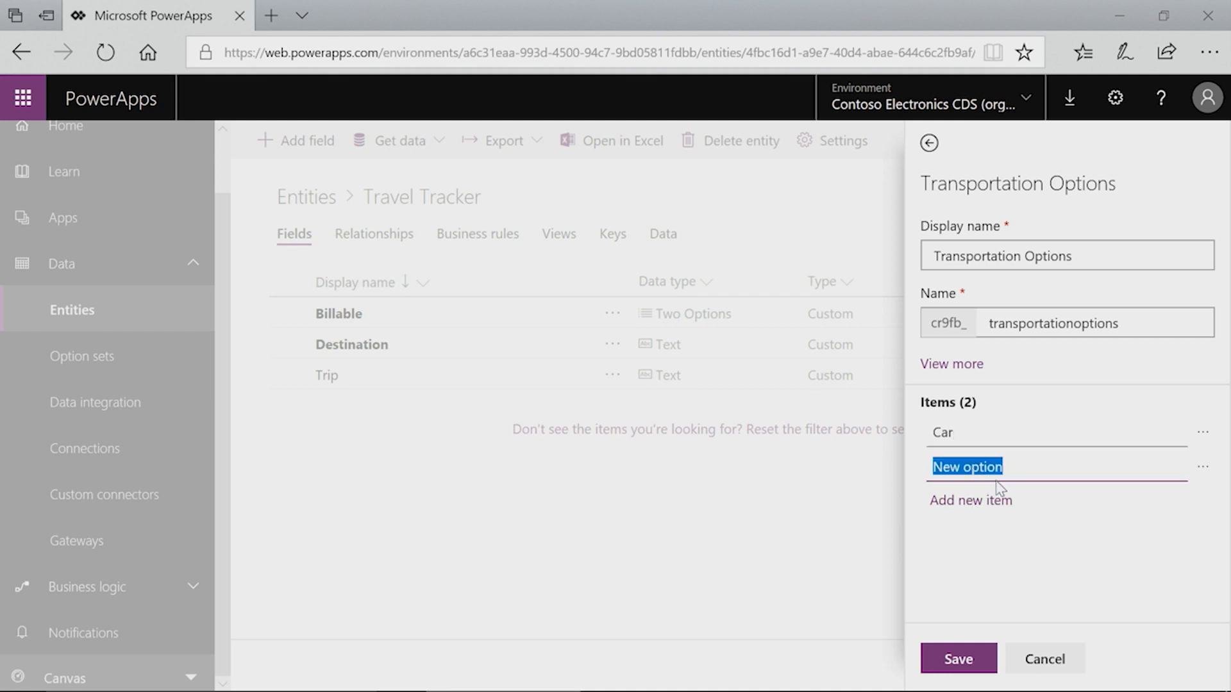
pyautogui.write('Boat')
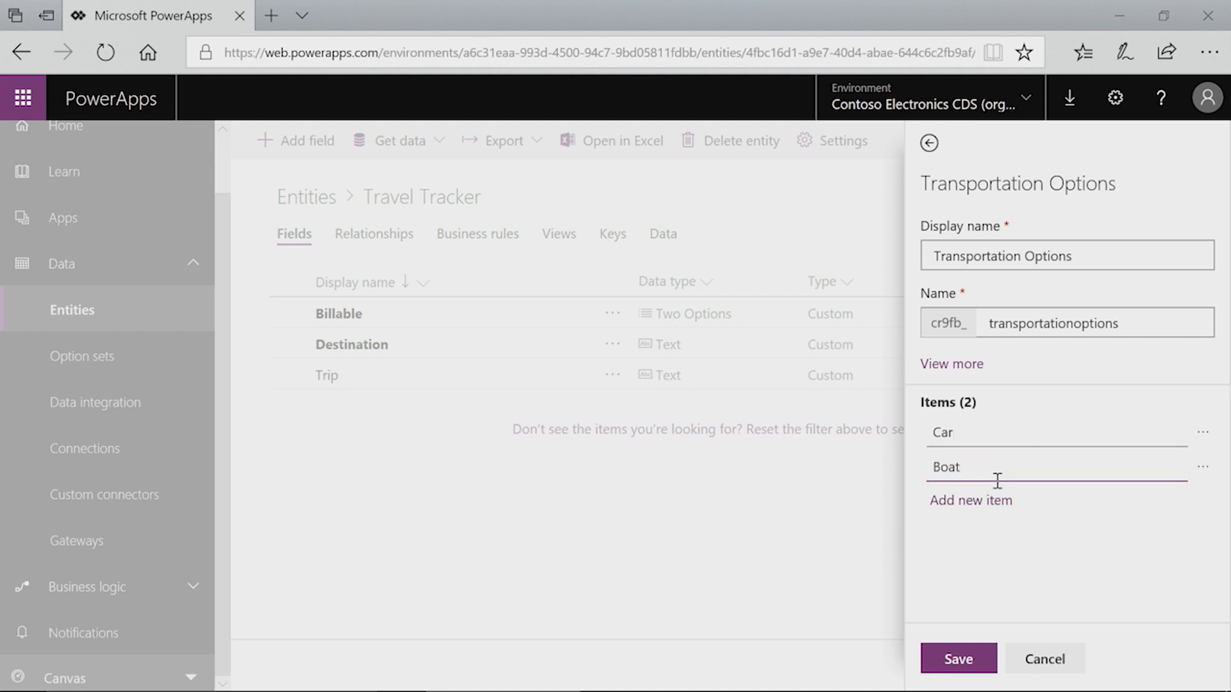
pyautogui.click(987, 502)
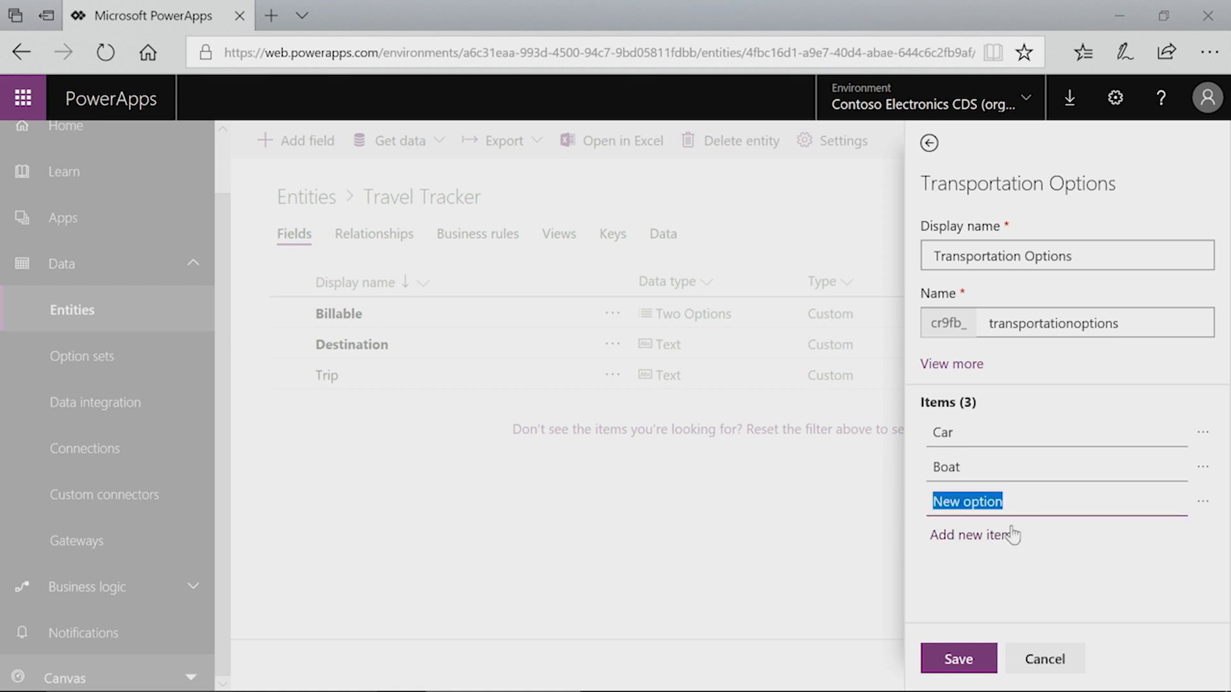
pyautogui.write('Plane')
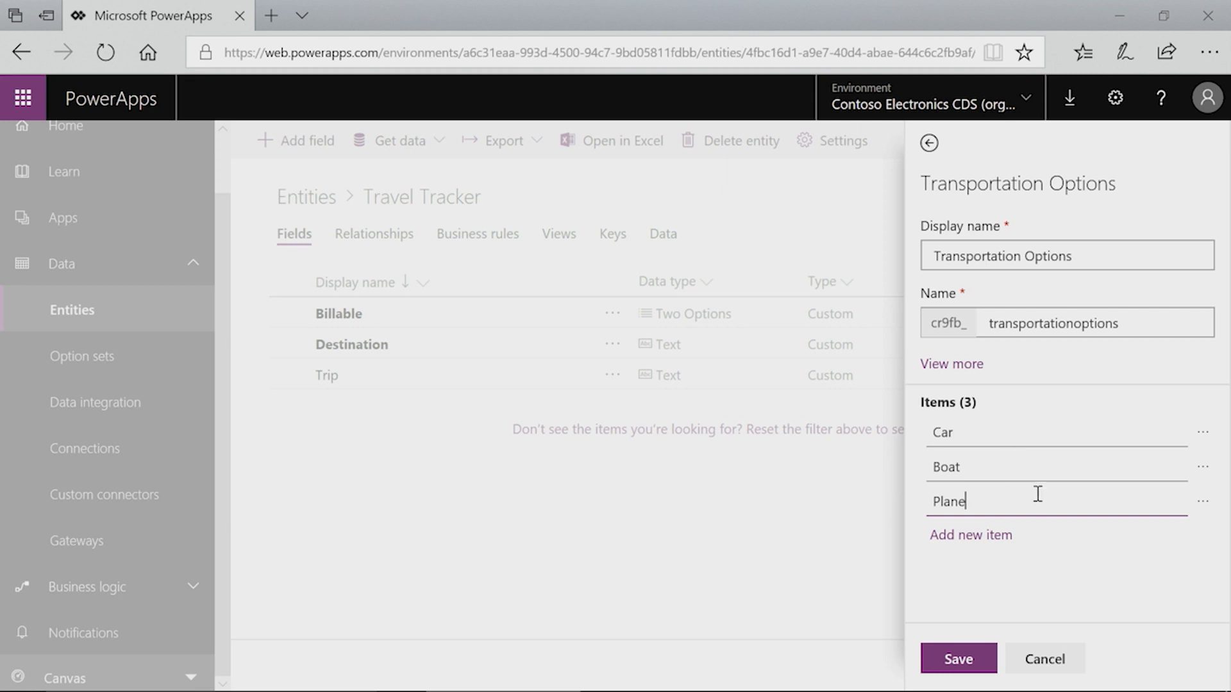
# Check the additional settings of the option set, keep it as a global option set, and save it.
pyautogui.click(963, 366)
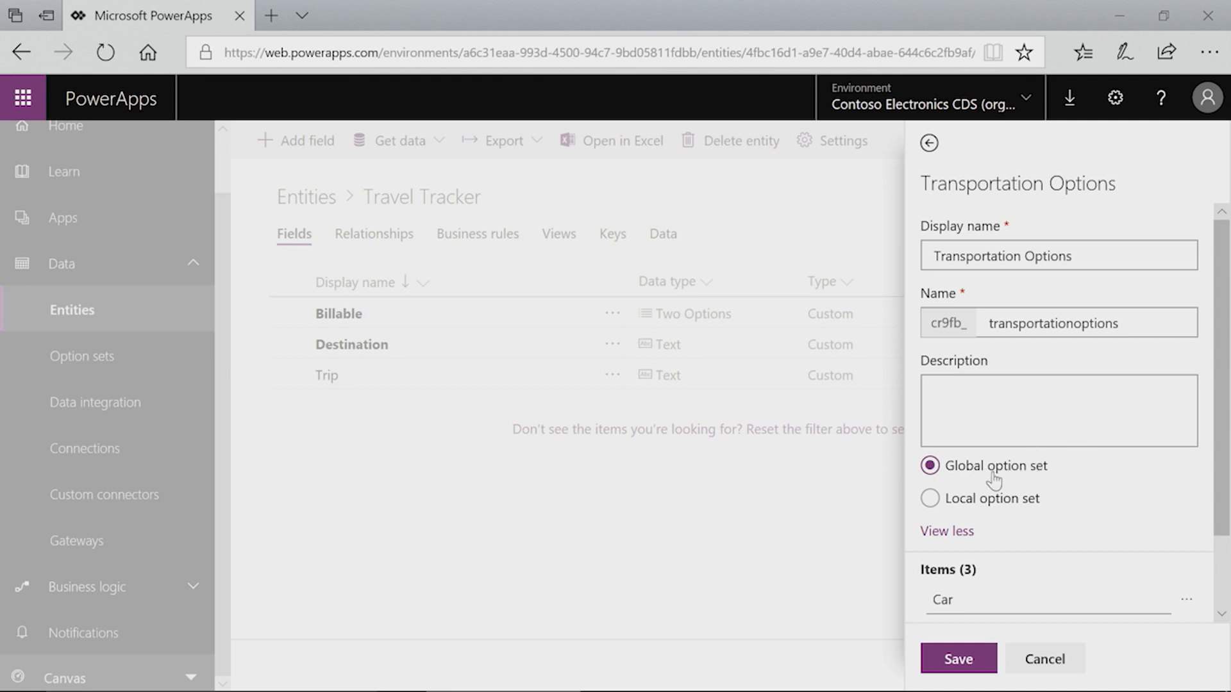
pyautogui.click(955, 534)
pyautogui.click(976, 655)
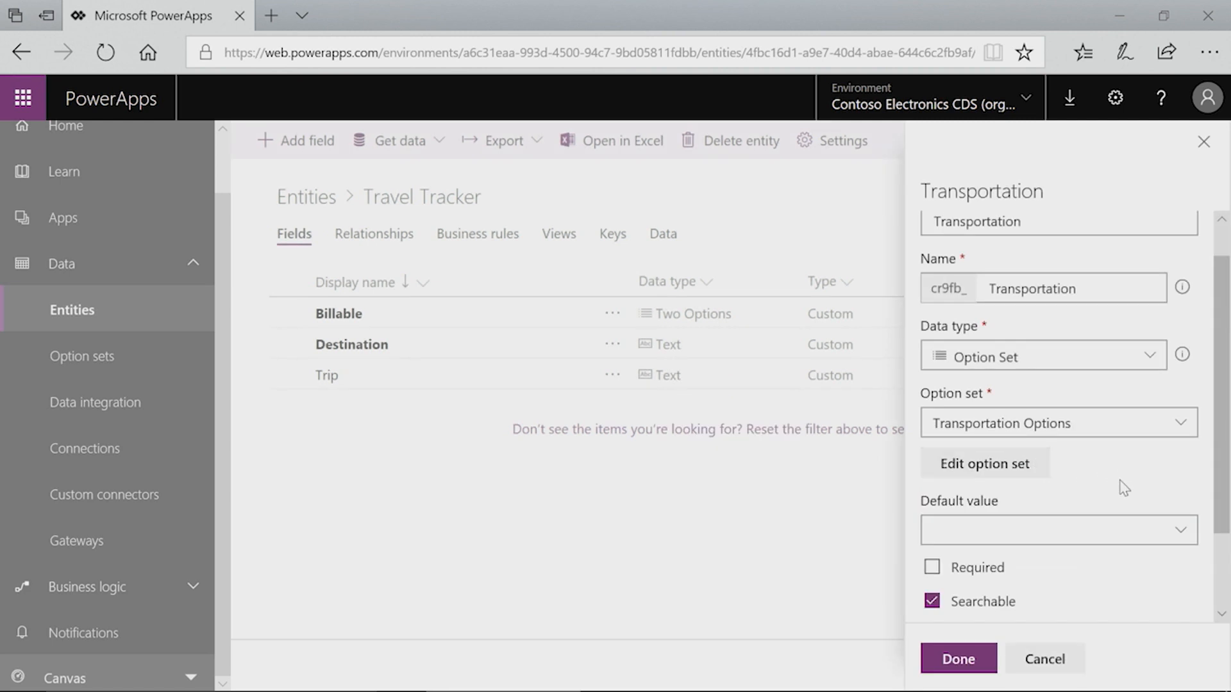
# Finish the Transportation field with no default value, keeping it searchable and not required, and save the Travel Tracker entity.
pyautogui.scroll(-1, 1090, 449)
pyautogui.scroll(2, 1025, 359)
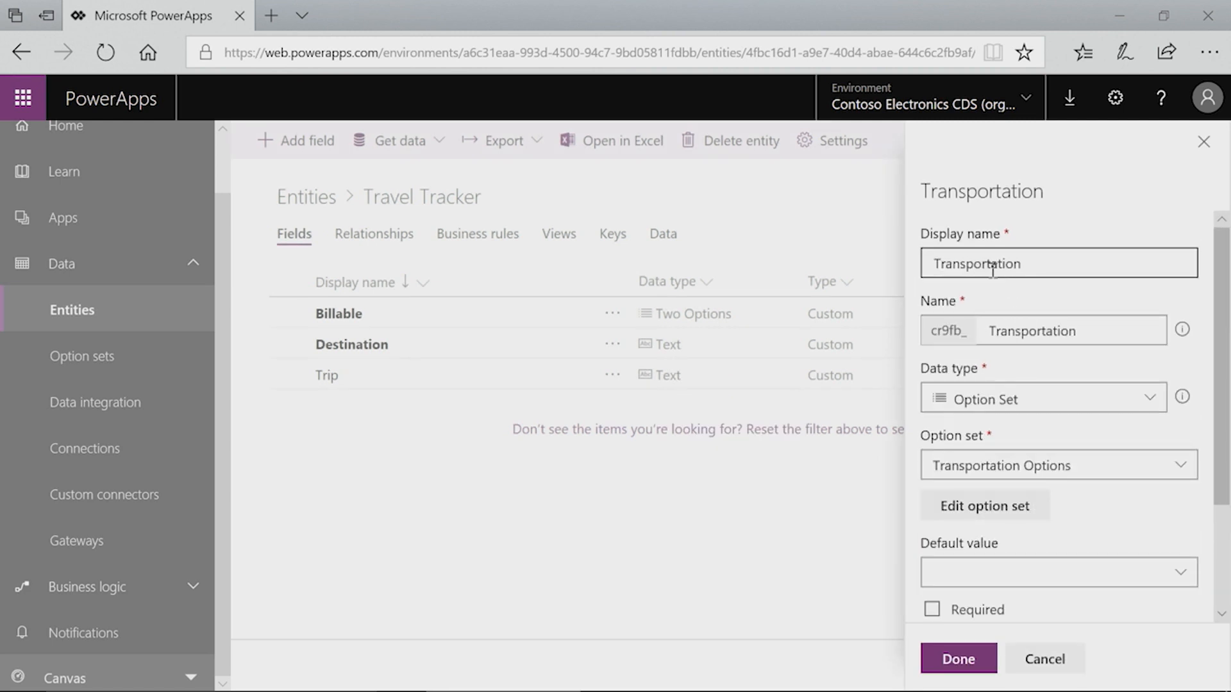
pyautogui.scroll(-2, 1084, 498)
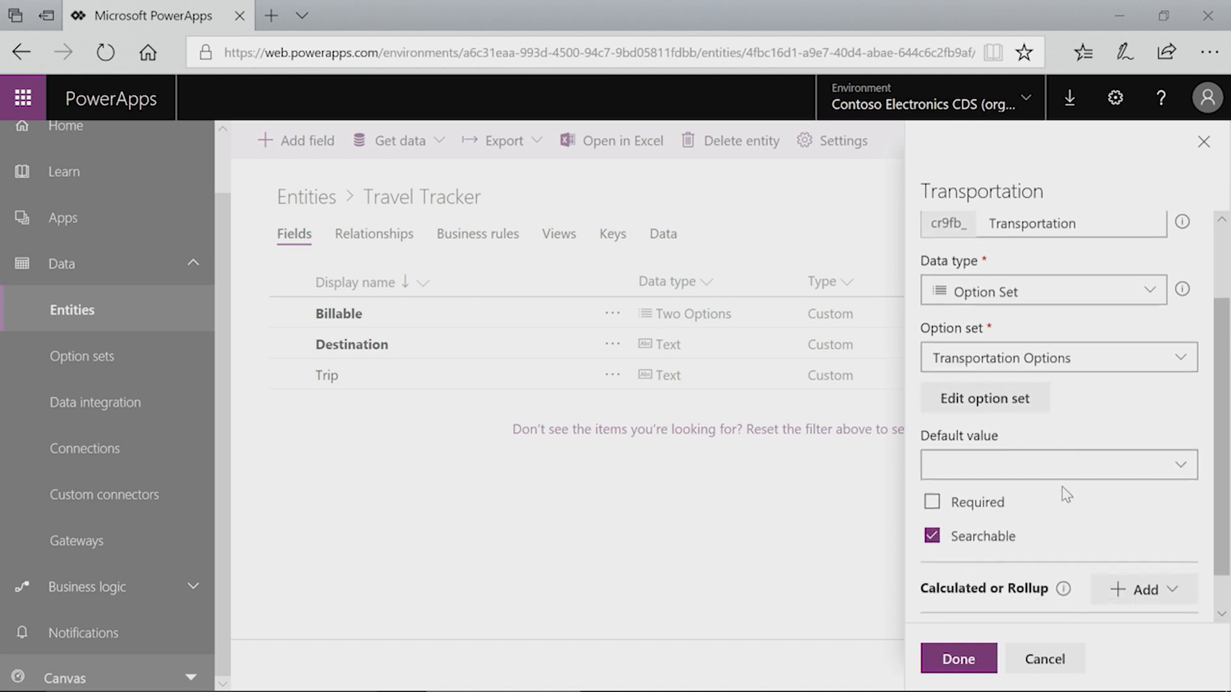
pyautogui.click(1181, 464)
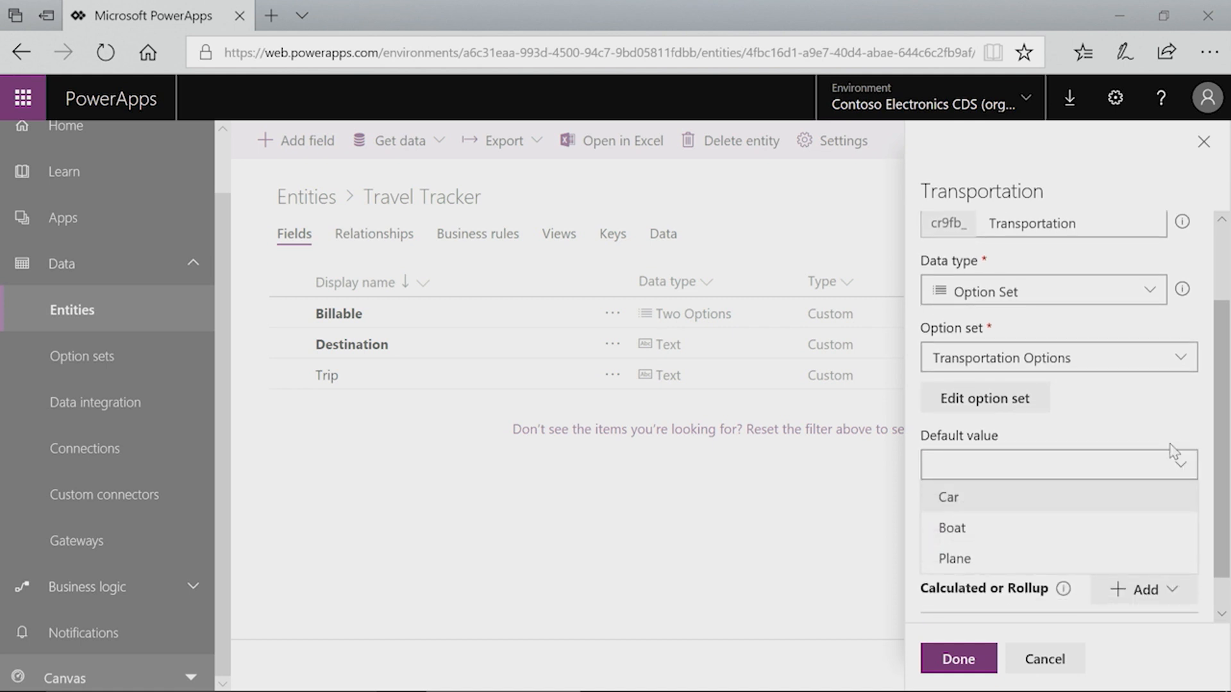
pyautogui.click(1153, 432)
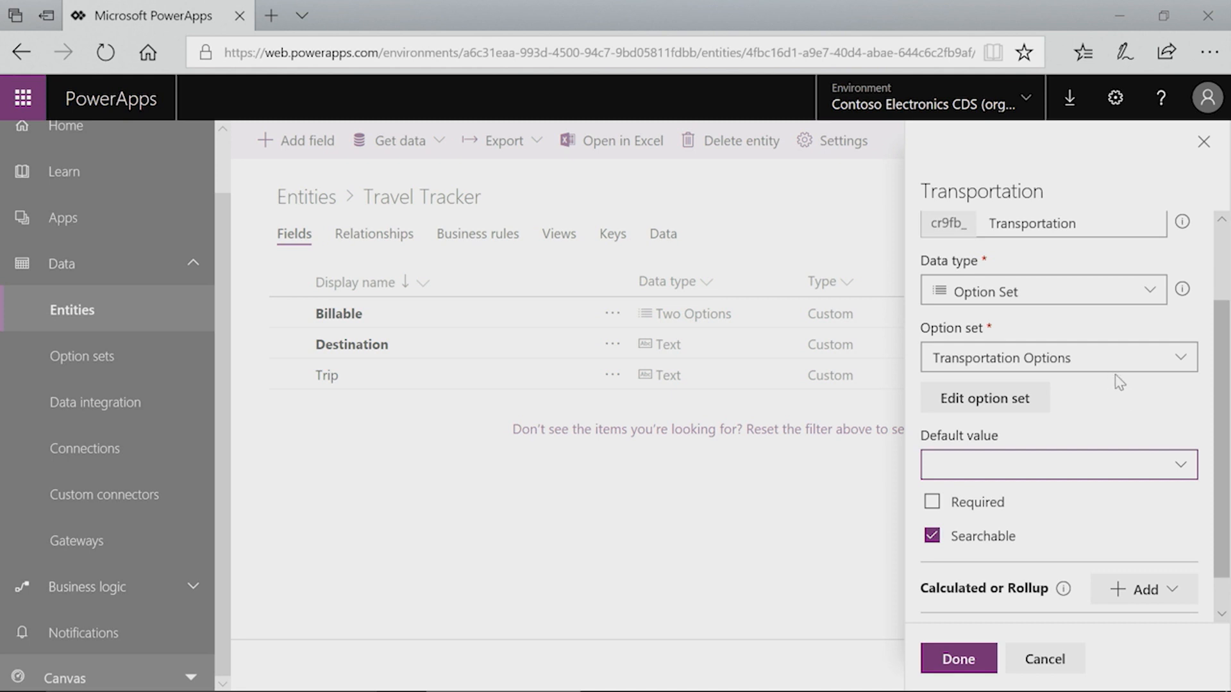
pyautogui.scroll(-1, 1160, 397)
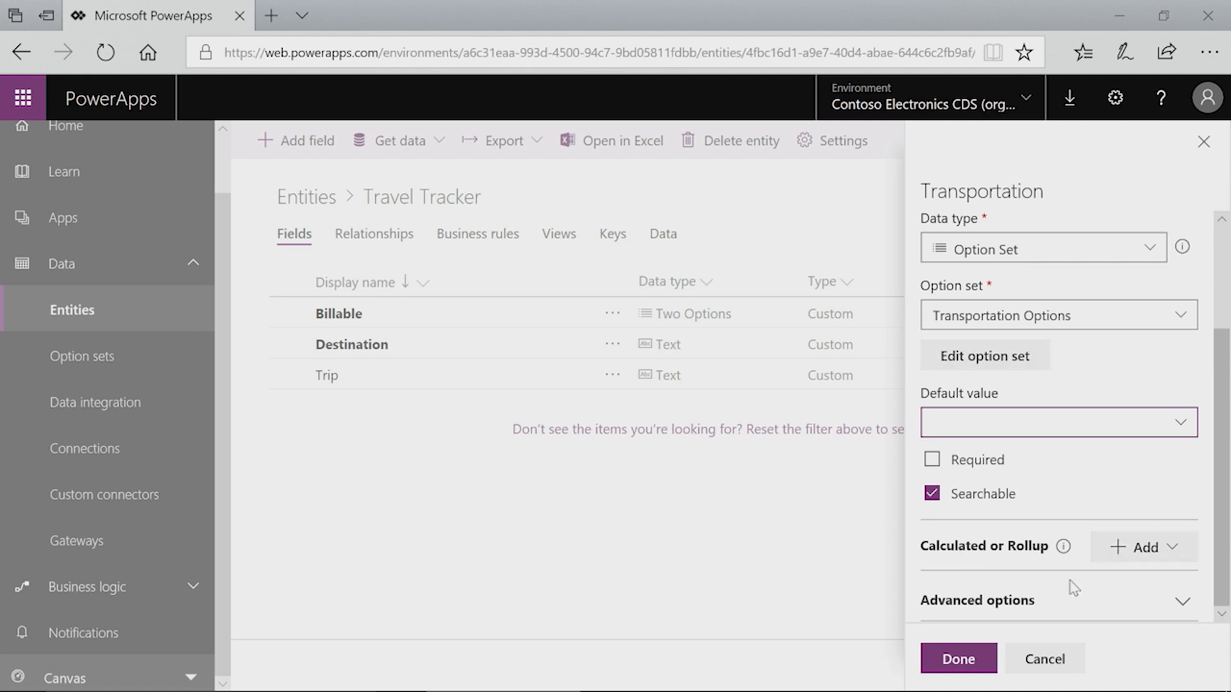
pyautogui.click(978, 666)
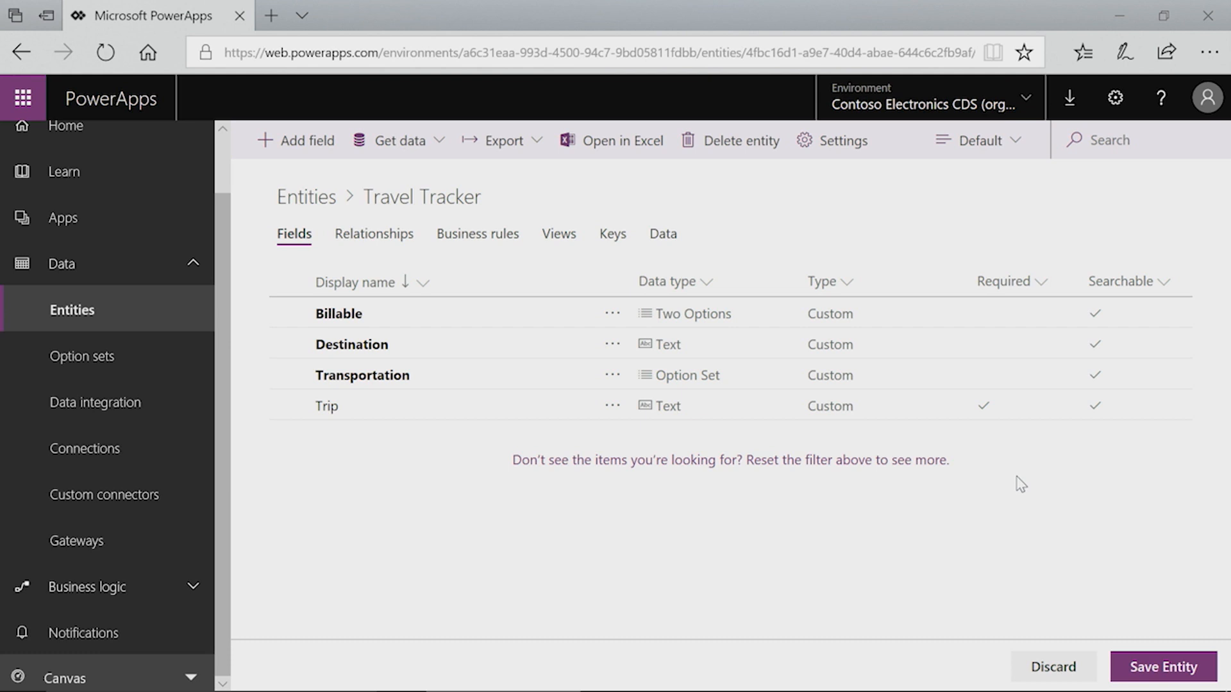
pyautogui.click(1180, 673)
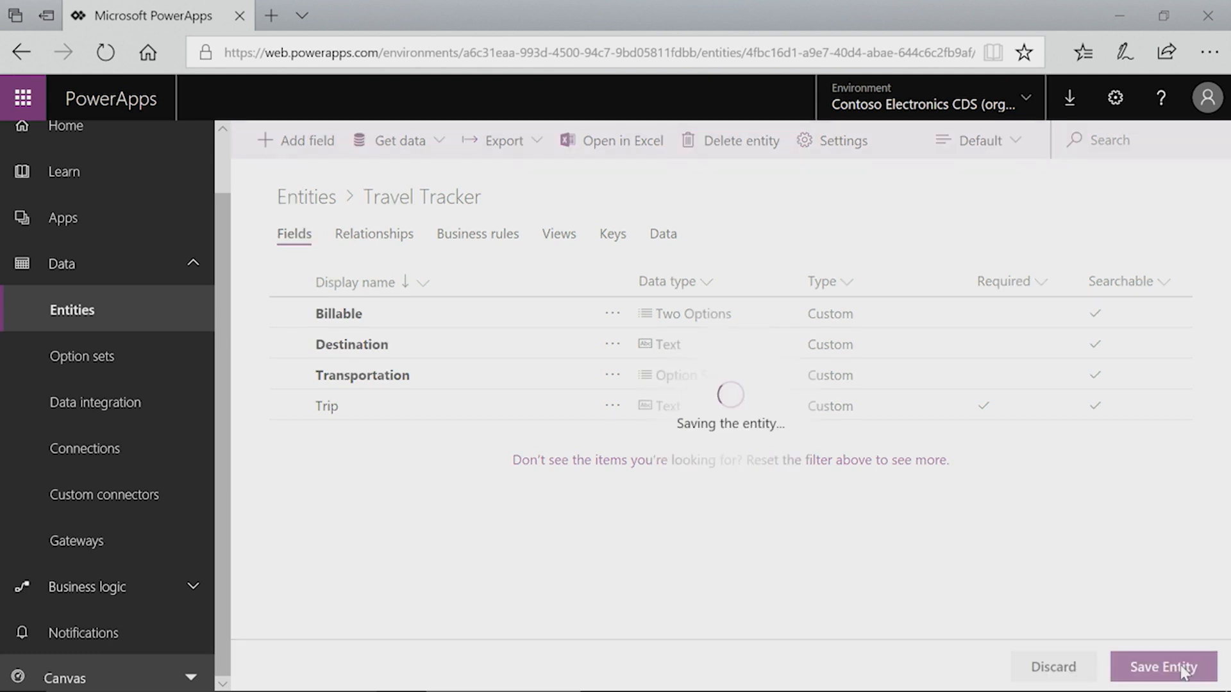